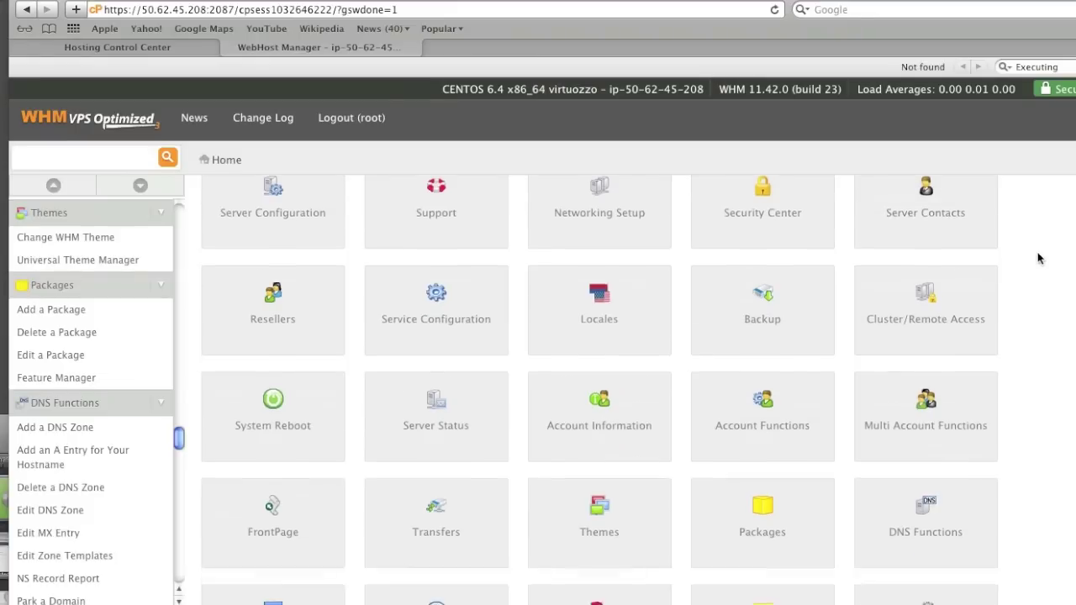
Open the Create a New Account form from WHM's Account Functions
{"action": "scroll", "coordinate": [1039, 259], "scroll_direction": "down", "scroll_amount": 2}
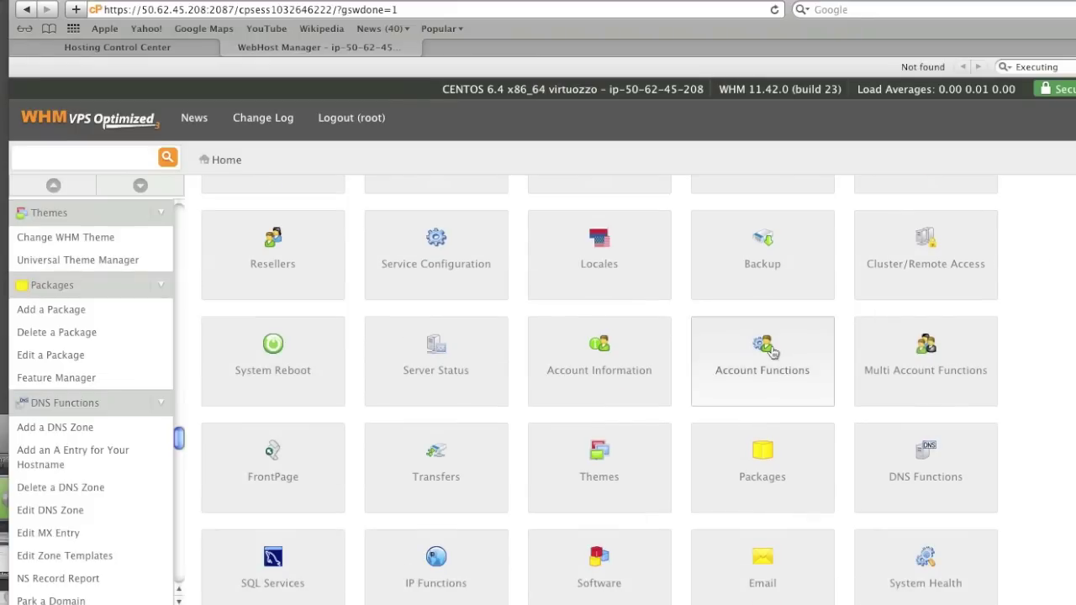
{"action": "left_click", "coordinate": [814, 325]}
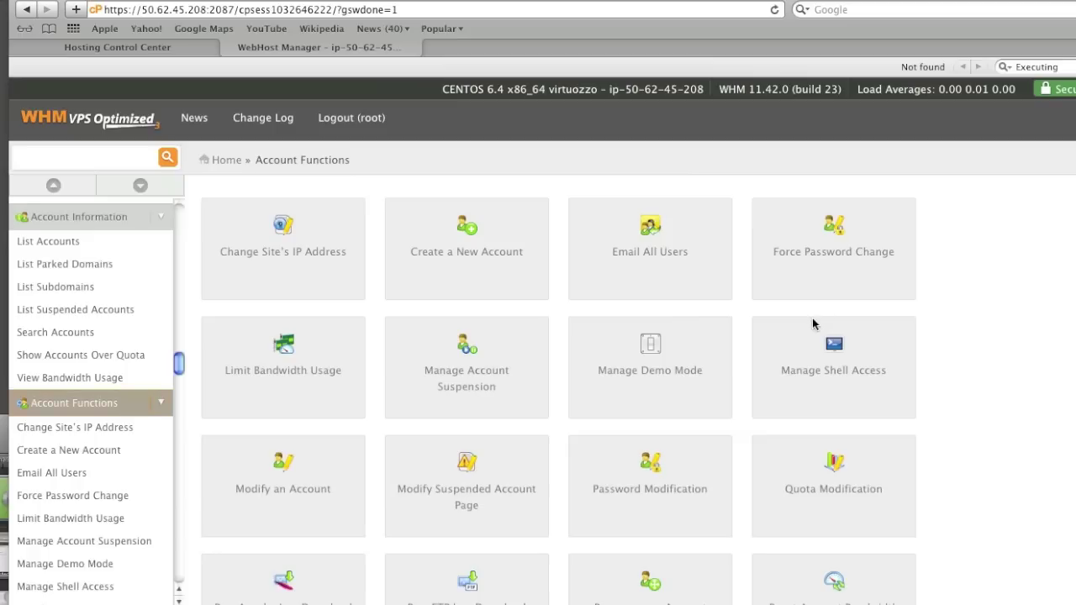
{"action": "left_click", "coordinate": [509, 242]}
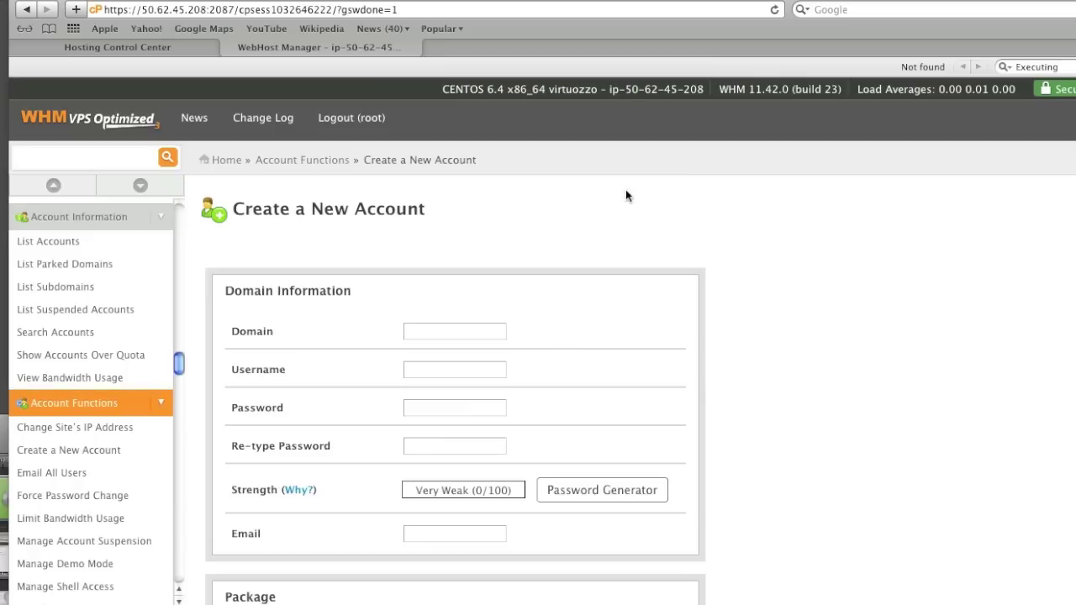
Enter domain isaveplaza.com and shorten the suggested username to isave
{"action": "left_click", "coordinate": [464, 328]}
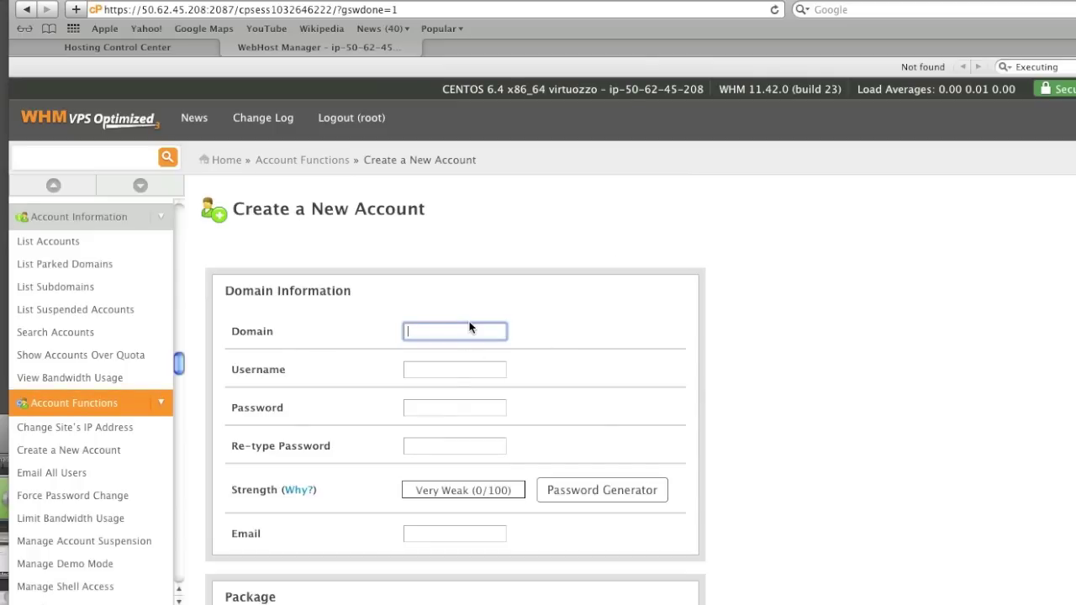
{"action": "type", "text": "isa"}
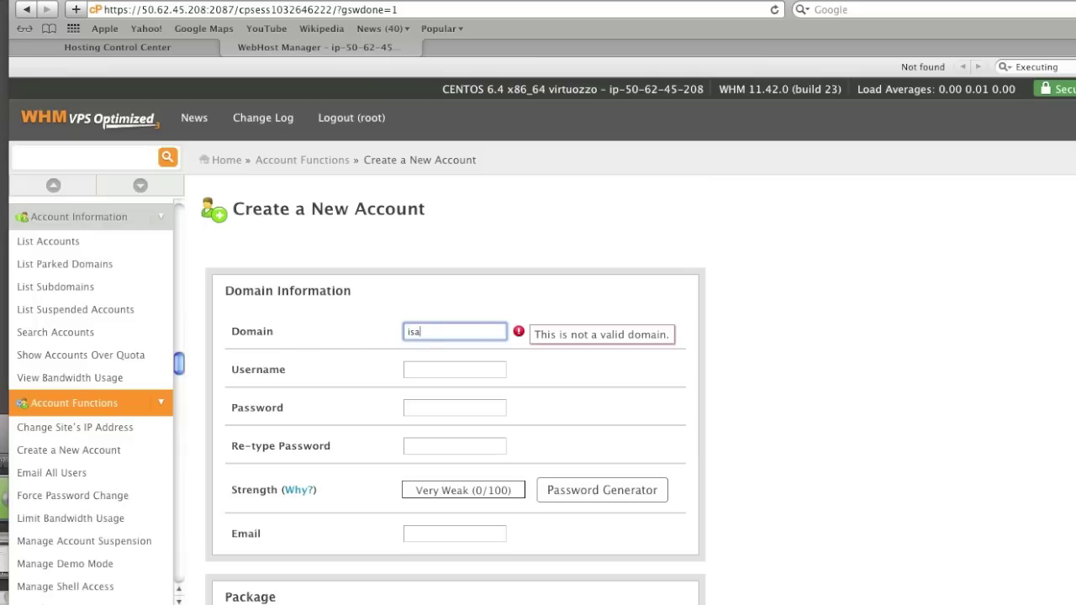
{"action": "type", "text": "veplaza.com"}
{"action": "key", "text": "Tab"}
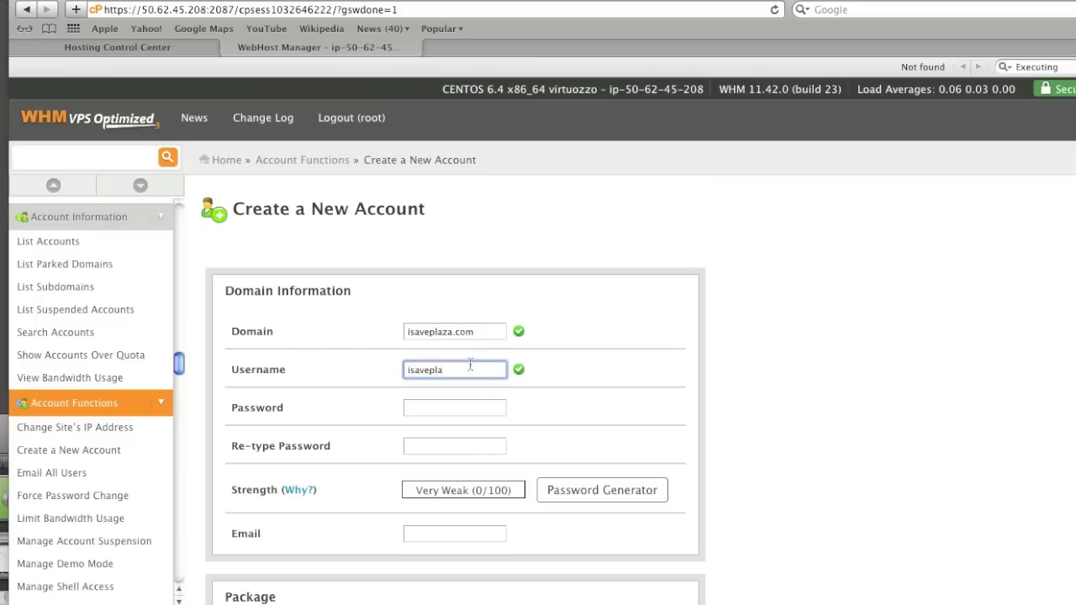
{"action": "left_click_drag", "start_coordinate": [443, 371], "coordinate": [431, 373]}
{"action": "key", "text": "BackSpace"}
Enter a very strong password twice and begin the contact e-mail address
{"action": "left_click", "coordinate": [443, 406]}
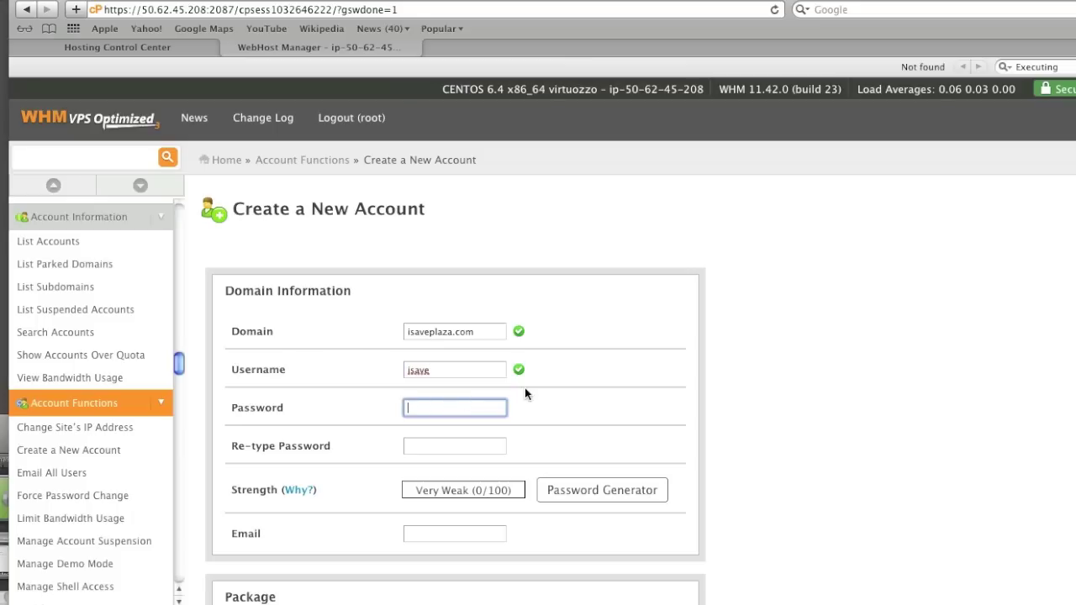
{"action": "type", "text": "*************"}
{"action": "left_click", "coordinate": [485, 448]}
{"action": "type", "text": "********"}
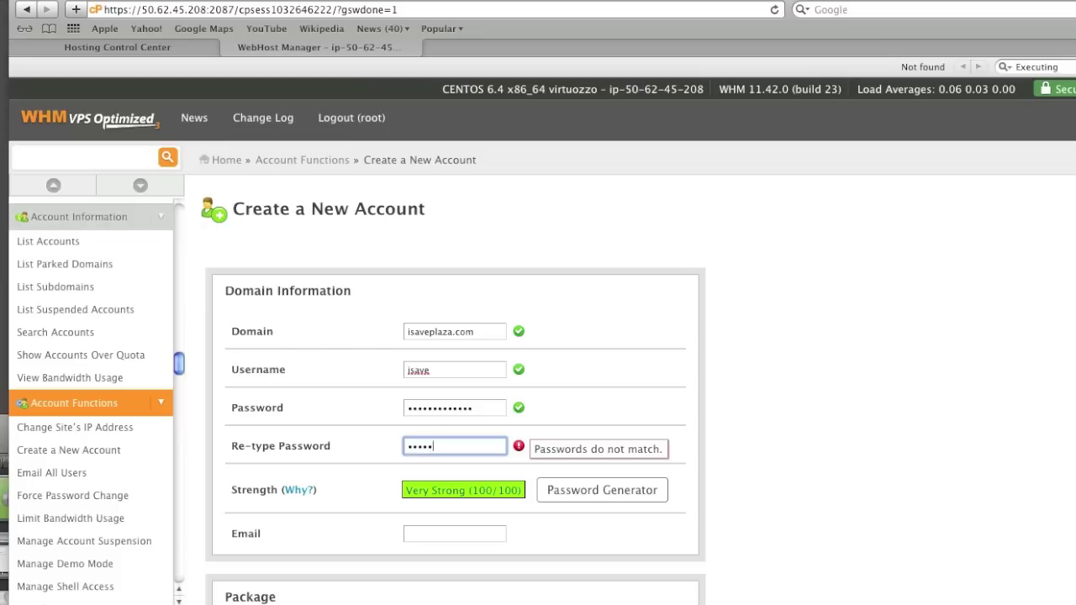
{"action": "type", "text": "**"}
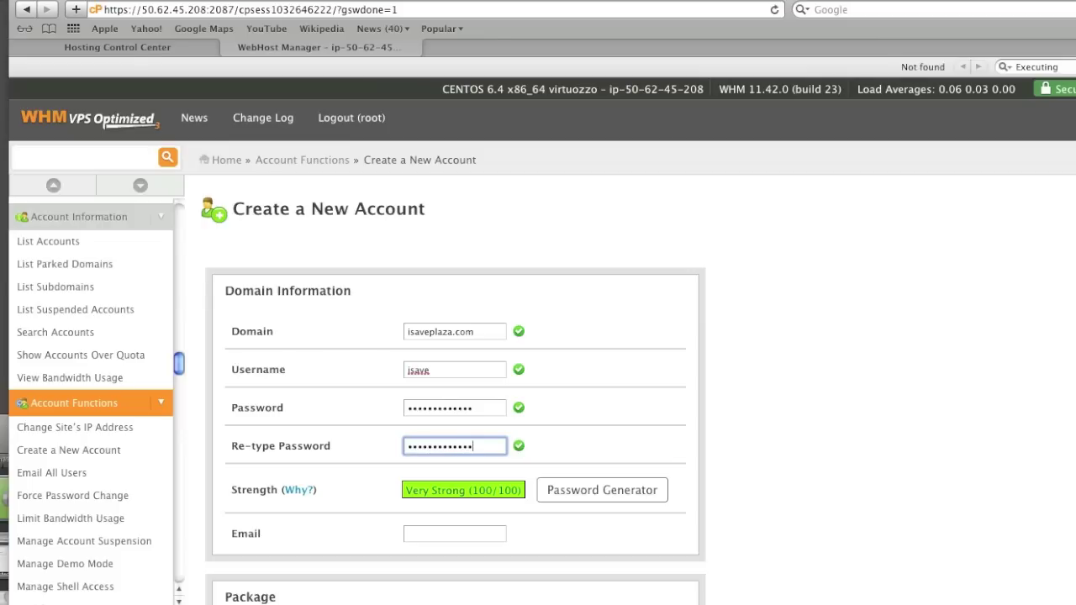
{"action": "scroll", "coordinate": [623, 336], "scroll_direction": "down", "scroll_amount": 3}
{"action": "key", "text": "Tab"}
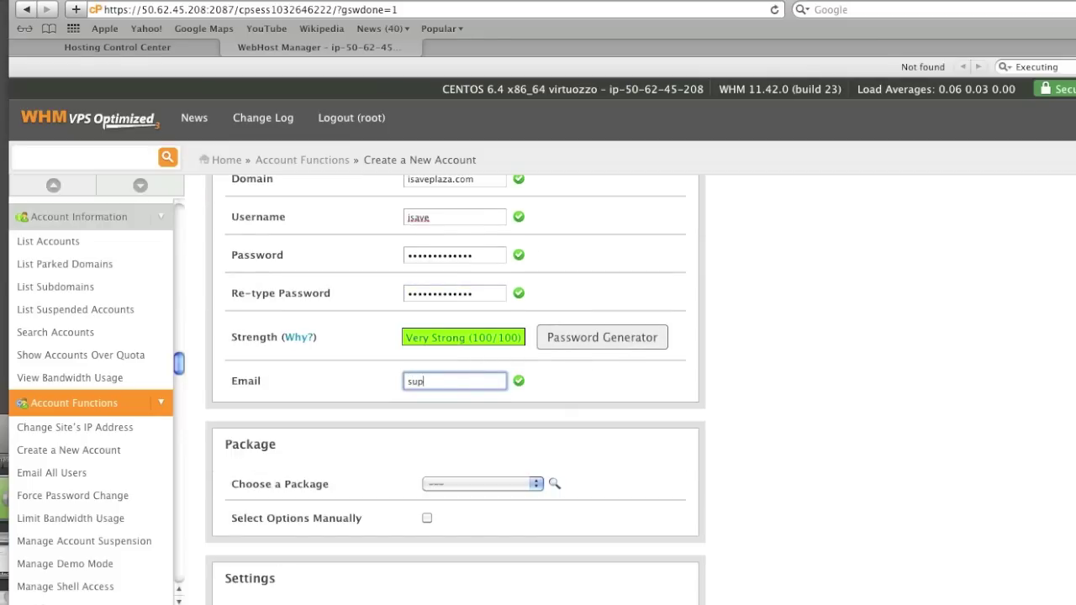
Finish the contact e-mail and create the isaveplaza.com account with these settings
{"action": "left_click", "coordinate": [610, 384]}
{"action": "scroll", "coordinate": [610, 384], "scroll_direction": "down", "scroll_amount": 10}
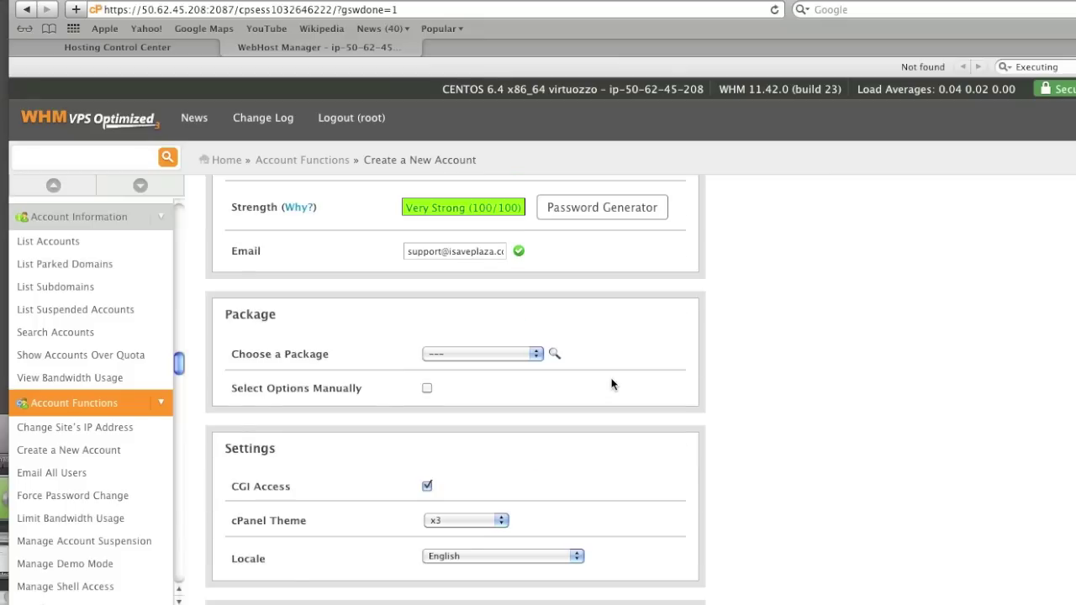
{"action": "scroll", "coordinate": [611, 384], "scroll_direction": "down", "scroll_amount": 12}
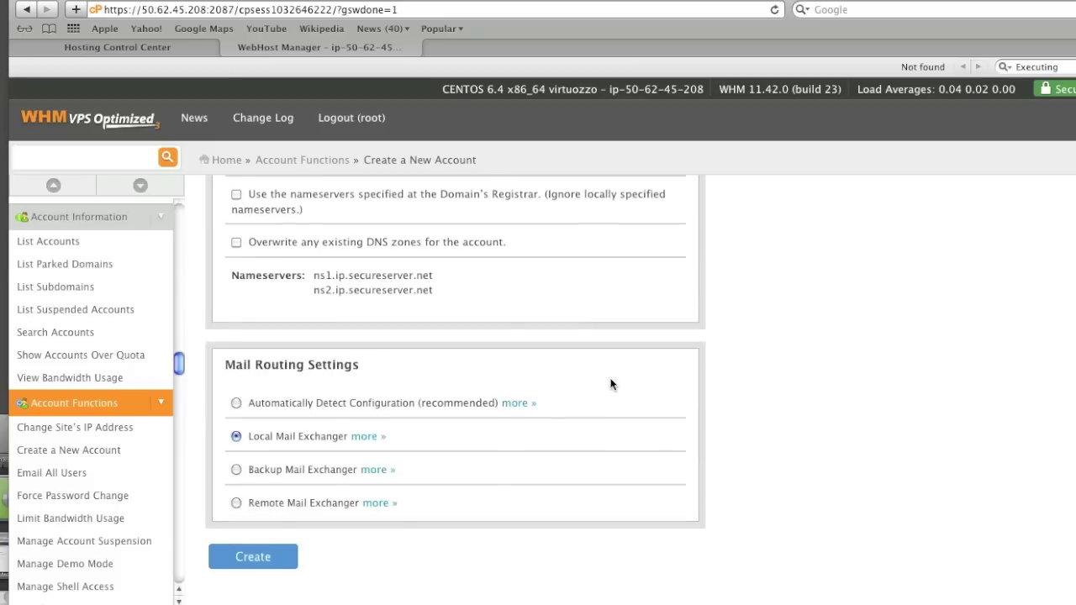
{"action": "left_click", "coordinate": [253, 559]}
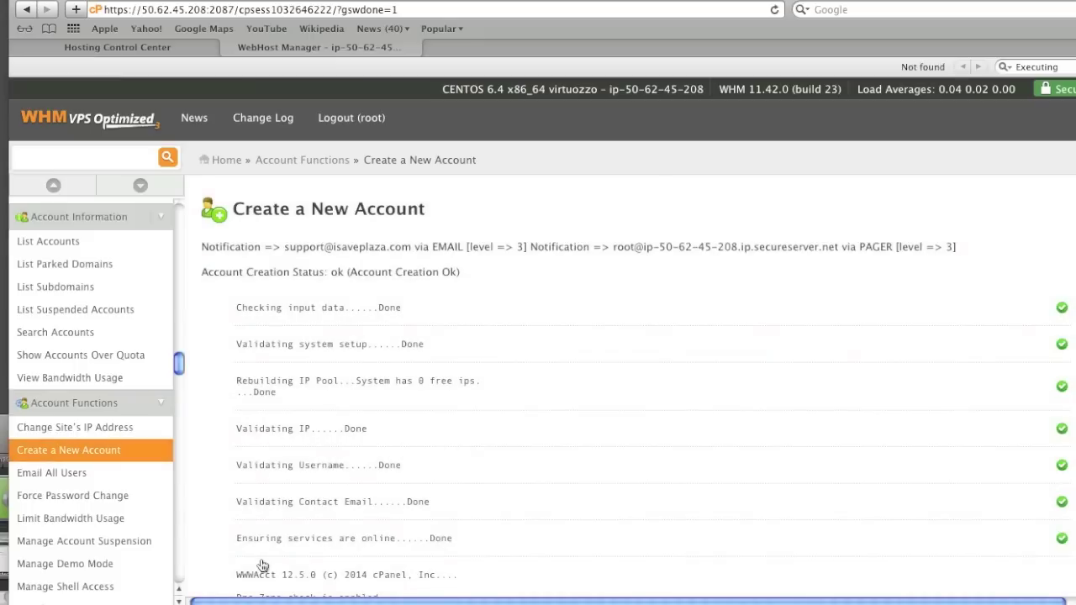
Scroll through the account creation log to confirm it completed
{"action": "scroll", "coordinate": [443, 517], "scroll_direction": "down", "scroll_amount": 5}
{"action": "scroll", "coordinate": [442, 514], "scroll_direction": "down", "scroll_amount": 10}
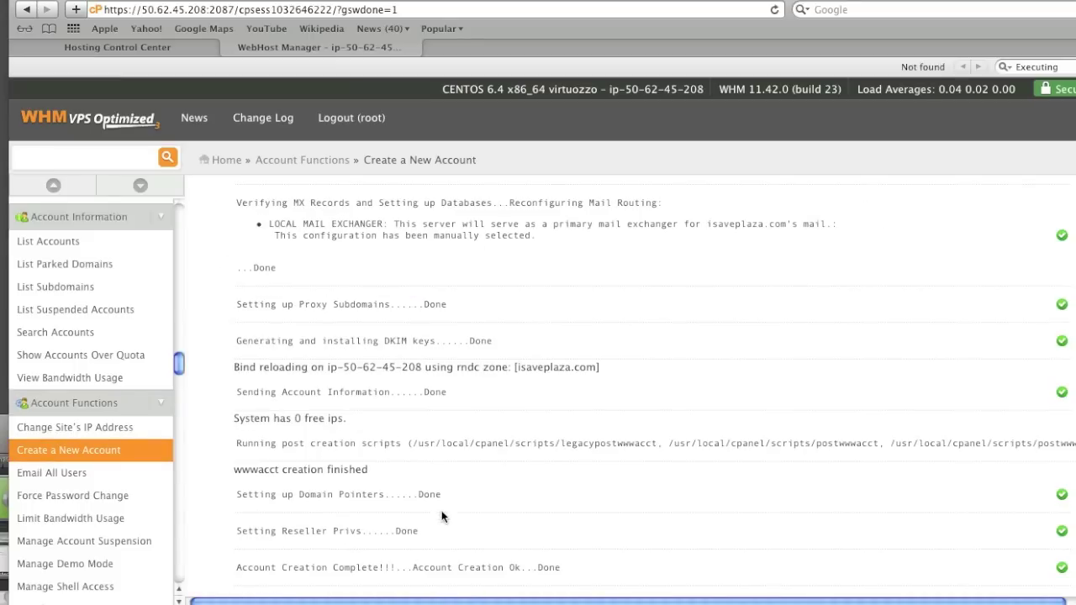
{"action": "scroll", "coordinate": [441, 516], "scroll_direction": "up", "scroll_amount": 10}
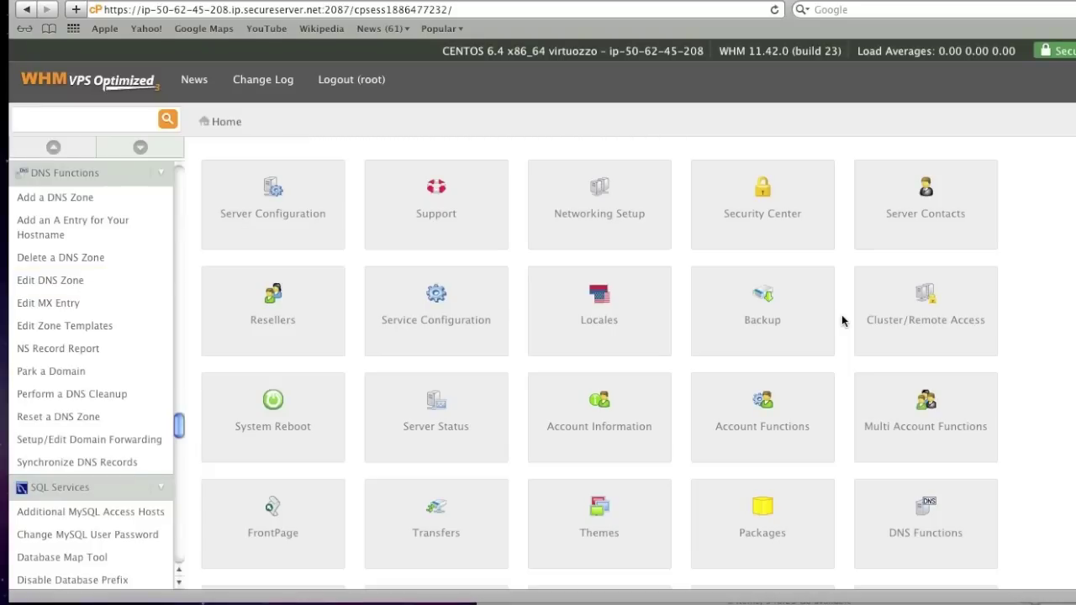
Open the isaveplaza.com zone in Edit DNS Zone under DNS Functions
{"action": "left_click", "coordinate": [896, 507]}
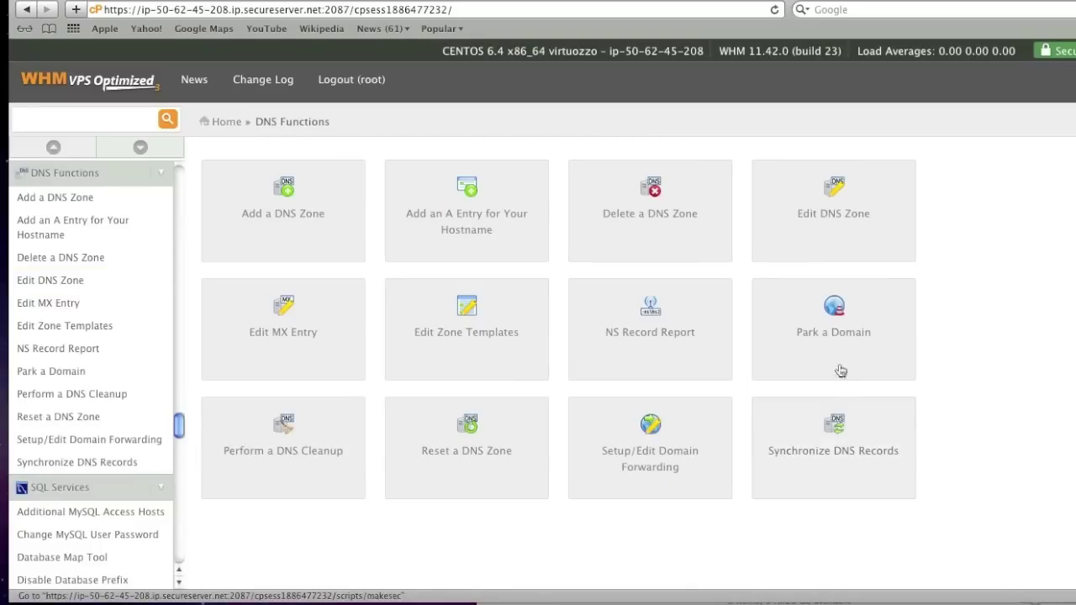
{"action": "left_click", "coordinate": [833, 205]}
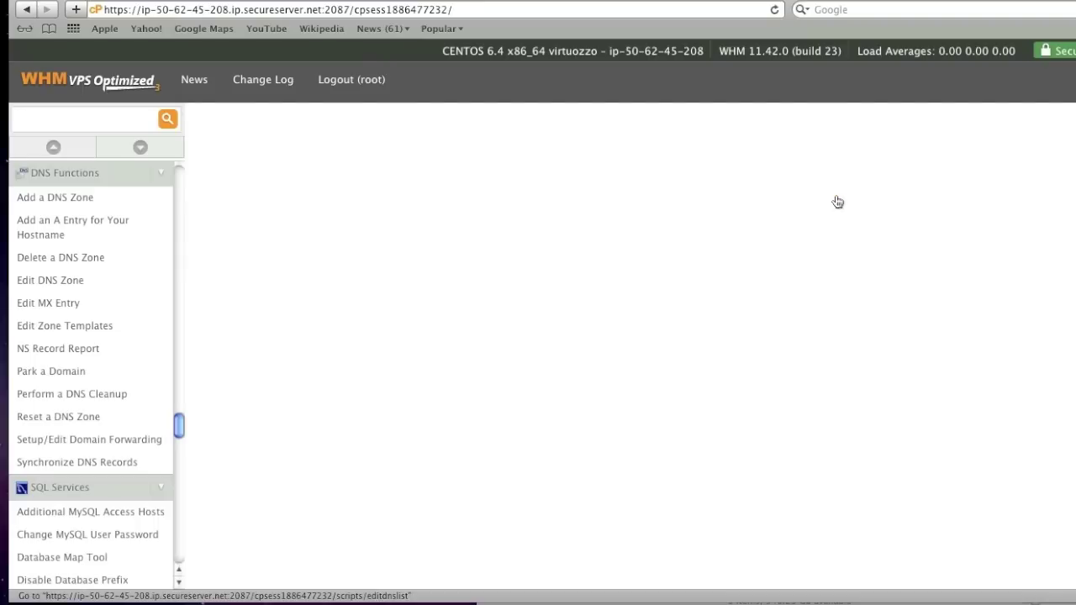
{"action": "left_click", "coordinate": [287, 276]}
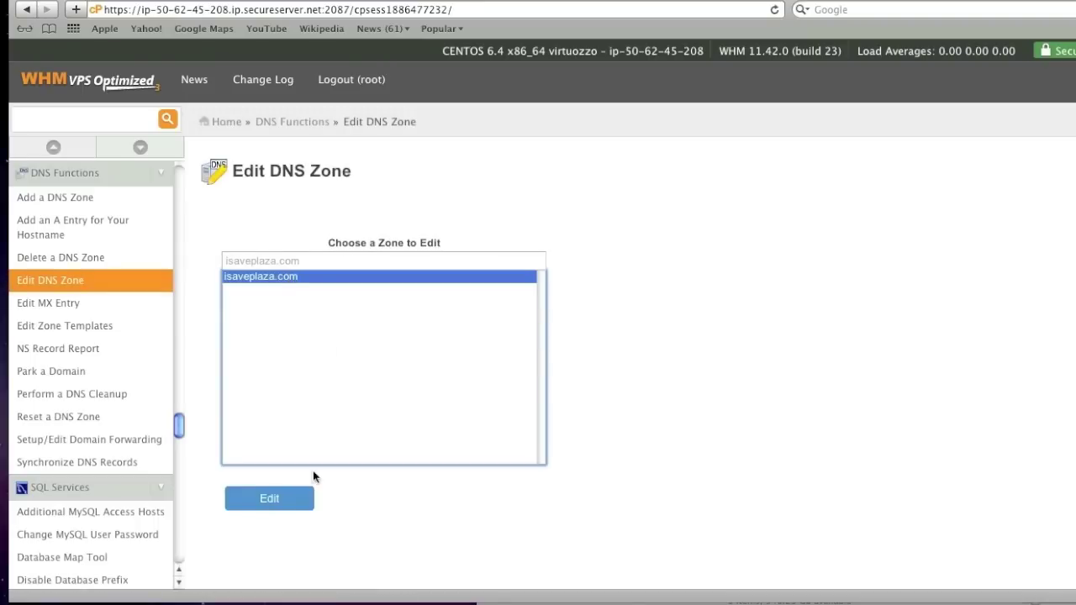
{"action": "left_click", "coordinate": [269, 499]}
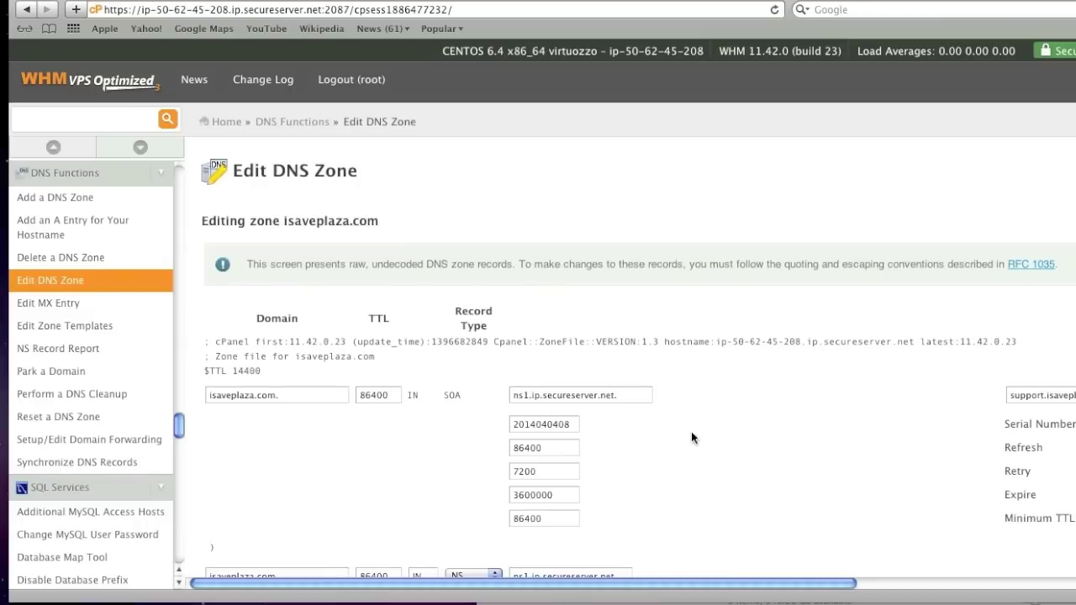
{"action": "scroll", "coordinate": [768, 454], "scroll_direction": "down", "scroll_amount": 5}
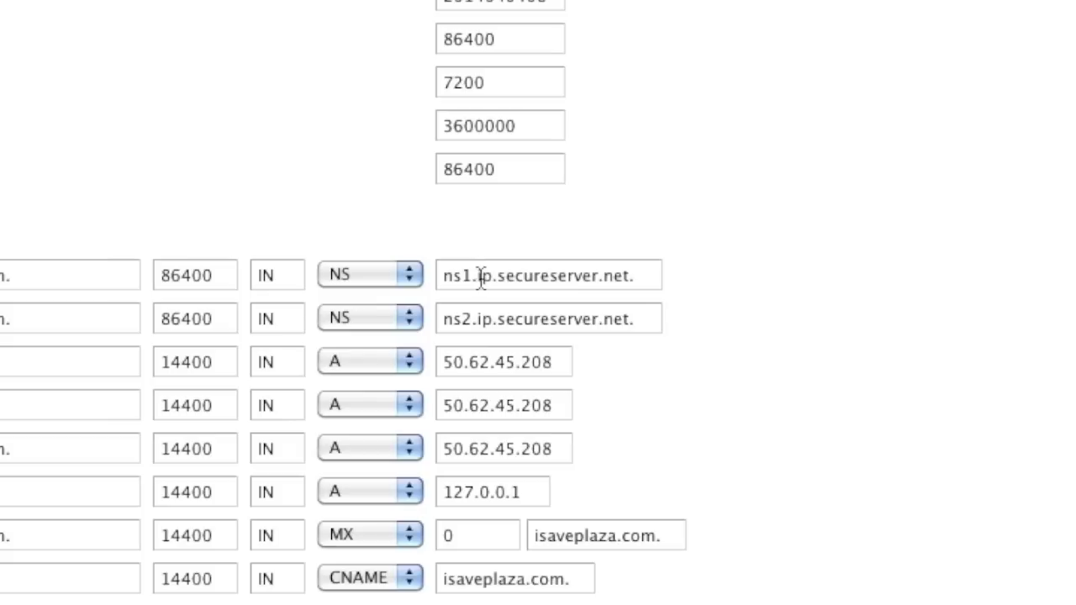
Replace ip.secureserver.net. with isaveplaza.com. in both ns1 and ns2 NS records
{"action": "left_click_drag", "start_coordinate": [479, 277], "coordinate": [659, 279]}
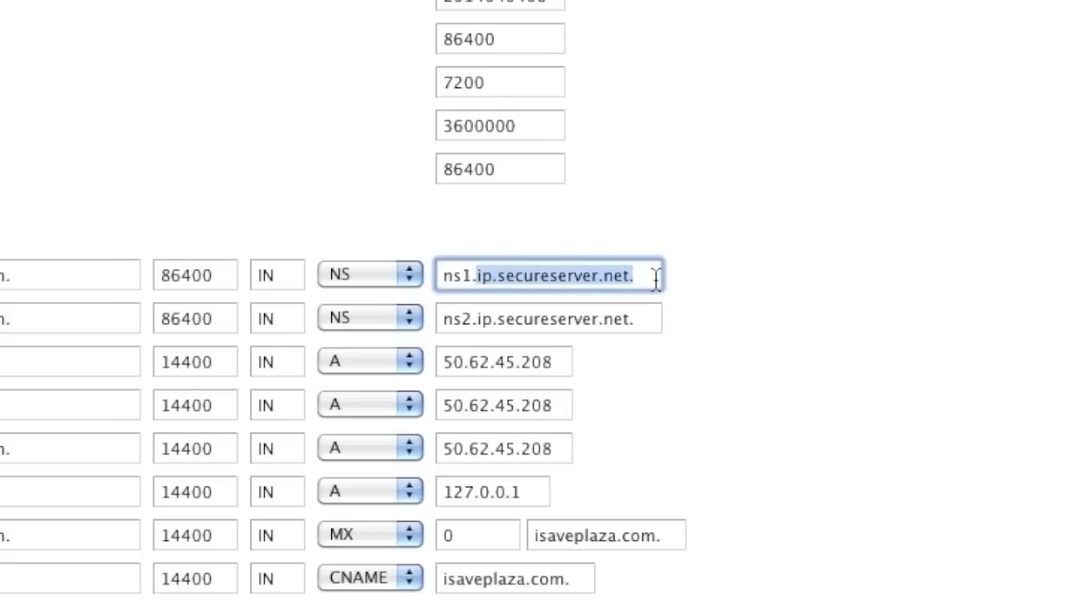
{"action": "type", "text": "isavepl"}
{"action": "key", "text": "BackSpace"}
{"action": "key", "text": "BackSpace"}
{"action": "key", "text": "BackSpace"}
{"action": "type", "text": "e"}
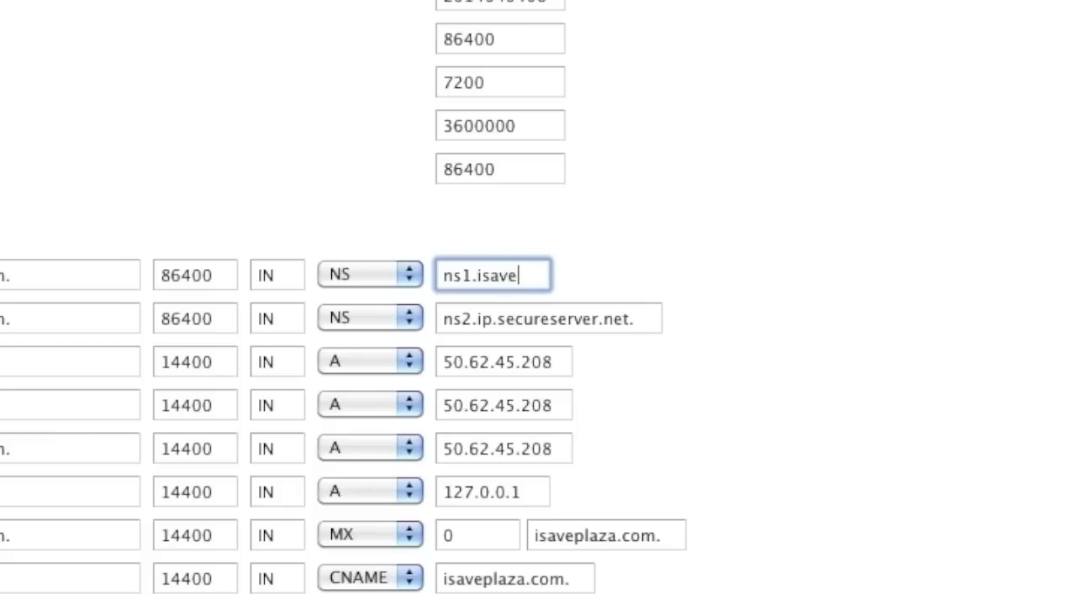
{"action": "key", "text": "Right"}
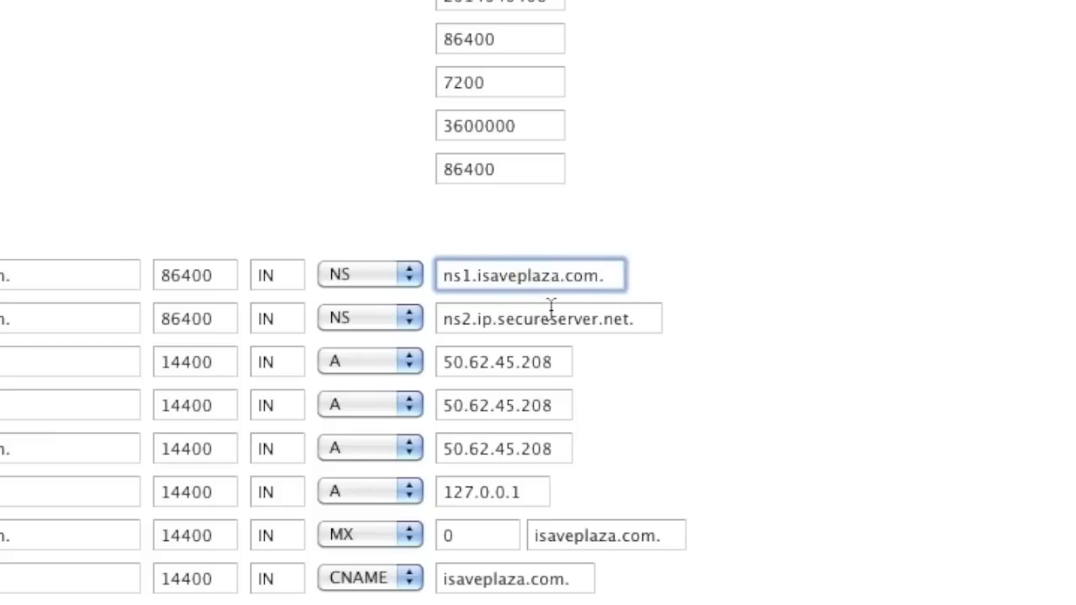
{"action": "left_click", "coordinate": [507, 319]}
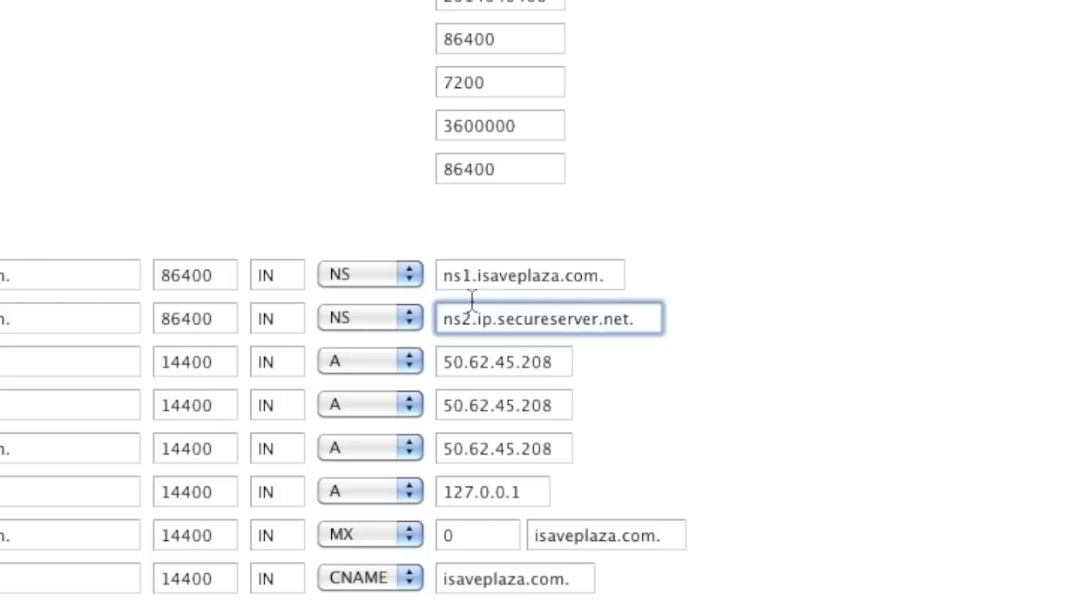
{"action": "left_click_drag", "start_coordinate": [472, 277], "coordinate": [468, 320]}
{"action": "type", "text": ".isaveplaza.com."}
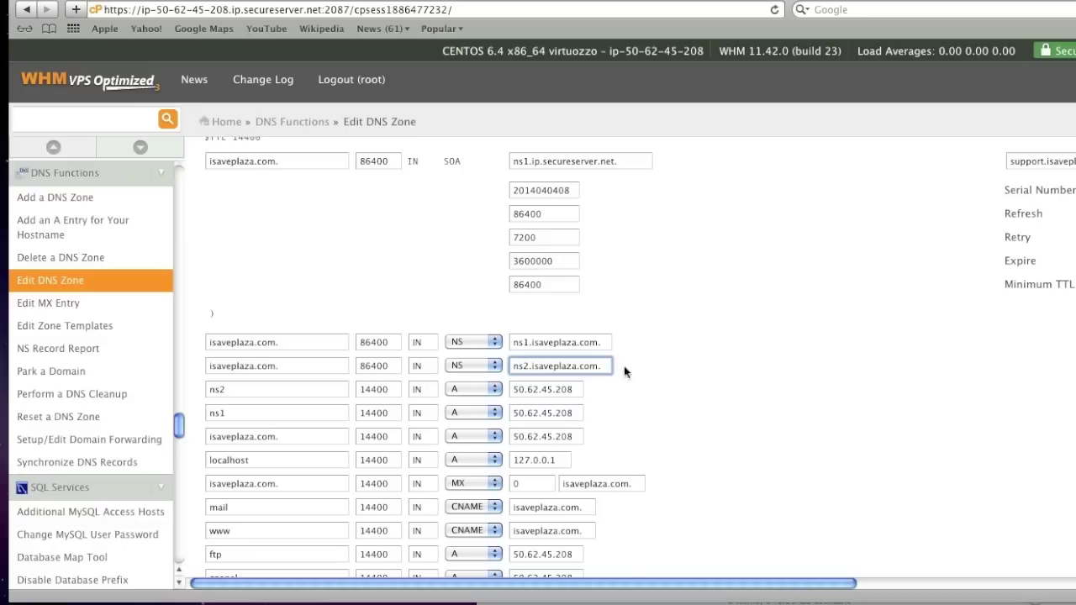
Add a new A record named ns1 pointing to 50.62.45.208
{"action": "scroll", "coordinate": [545, 488], "scroll_direction": "down", "scroll_amount": 10}
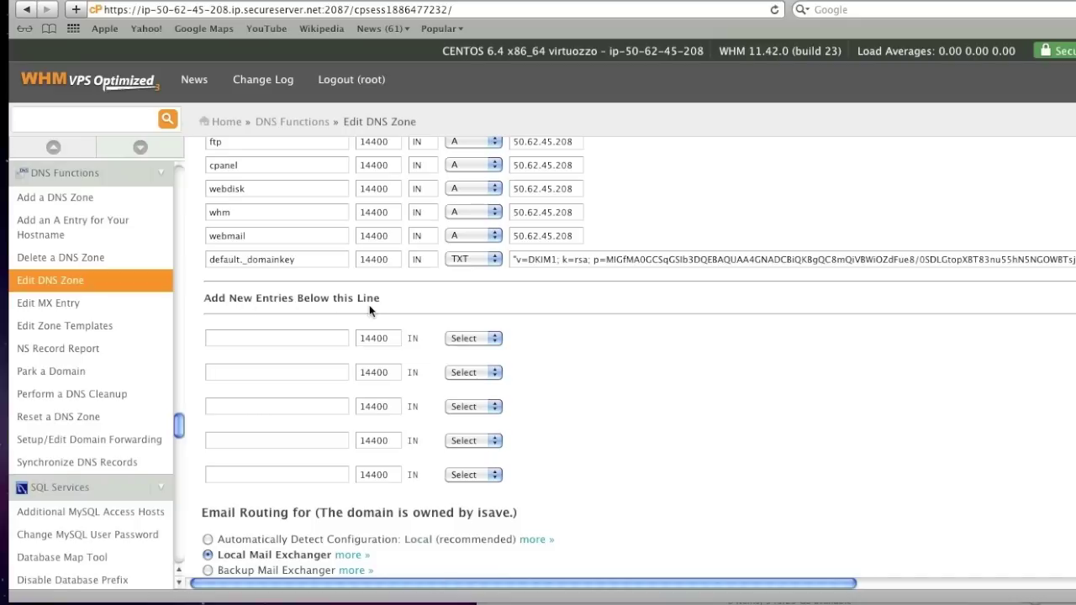
{"action": "left_click", "coordinate": [492, 339]}
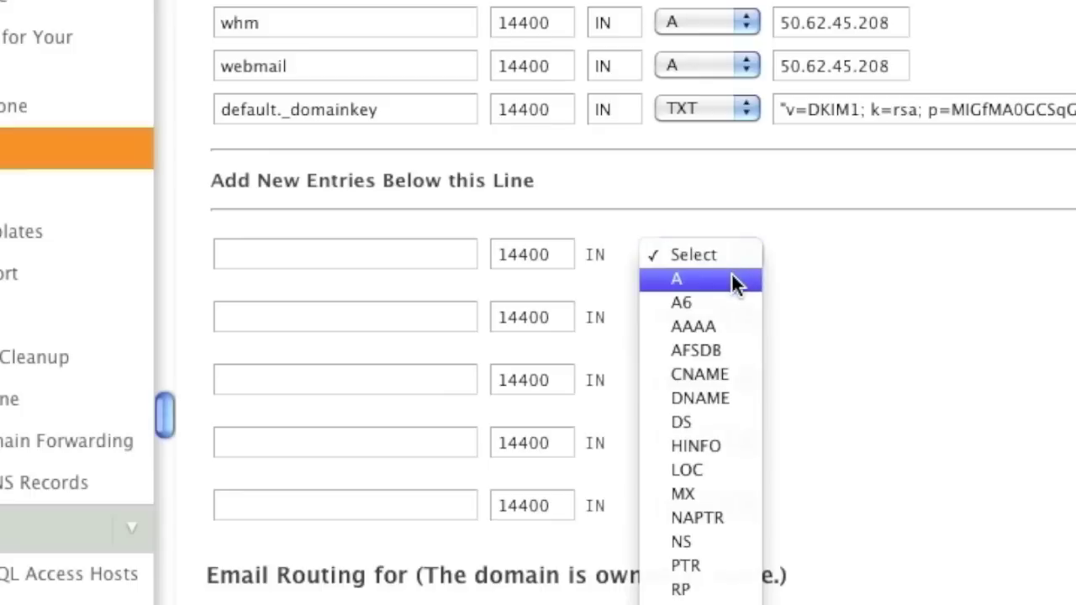
{"action": "left_click", "coordinate": [732, 280]}
{"action": "left_click", "coordinate": [860, 71]}
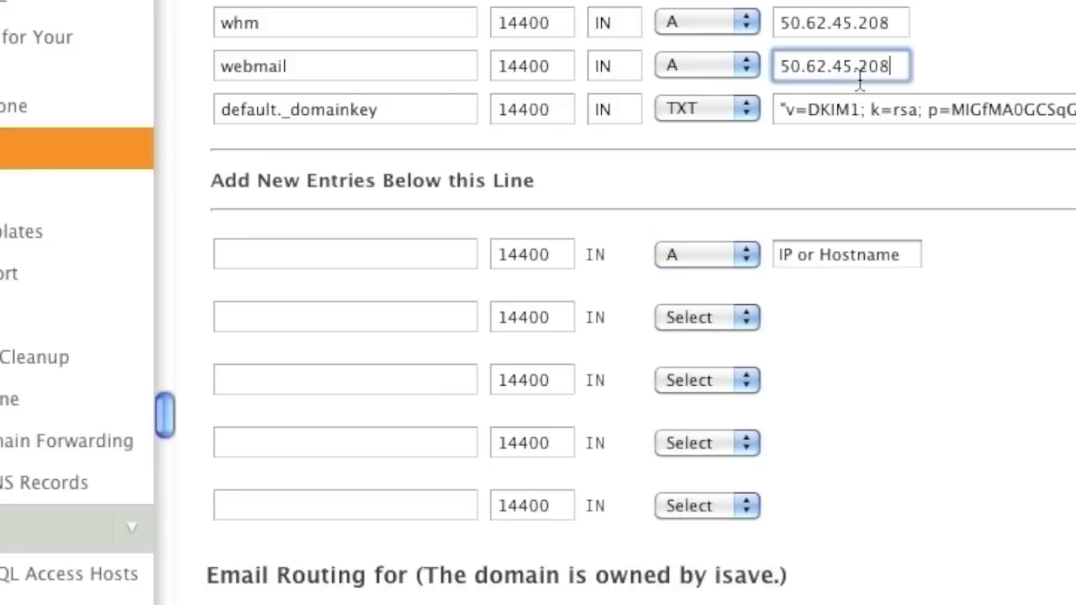
{"action": "double_click", "coordinate": [860, 70]}
{"action": "key", "text": "super+c"}
{"action": "left_click", "coordinate": [819, 252]}
{"action": "key", "text": "super+v"}
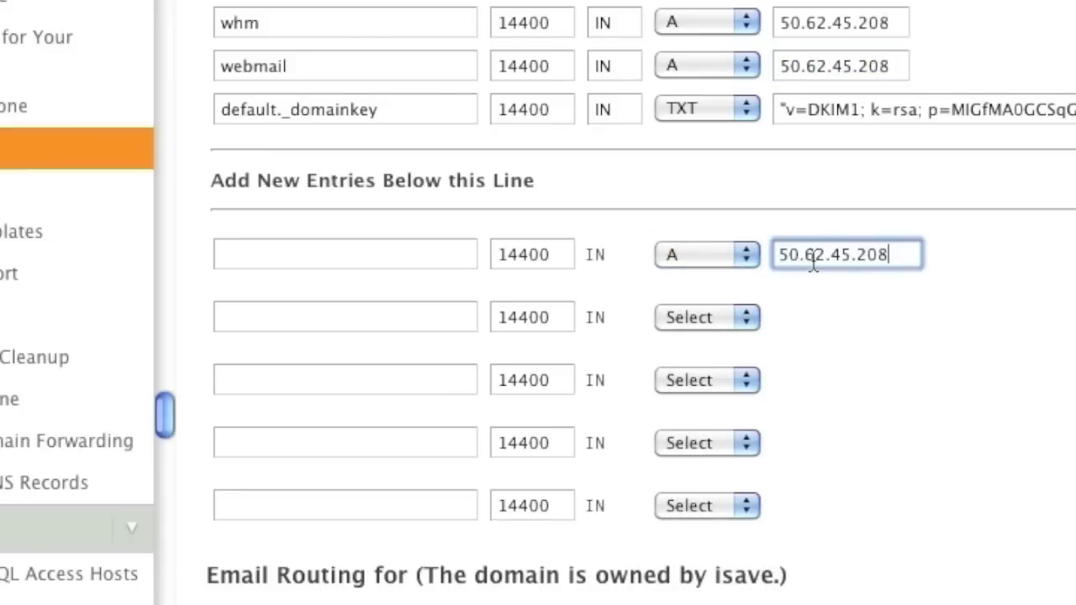
{"action": "left_click", "coordinate": [428, 257]}
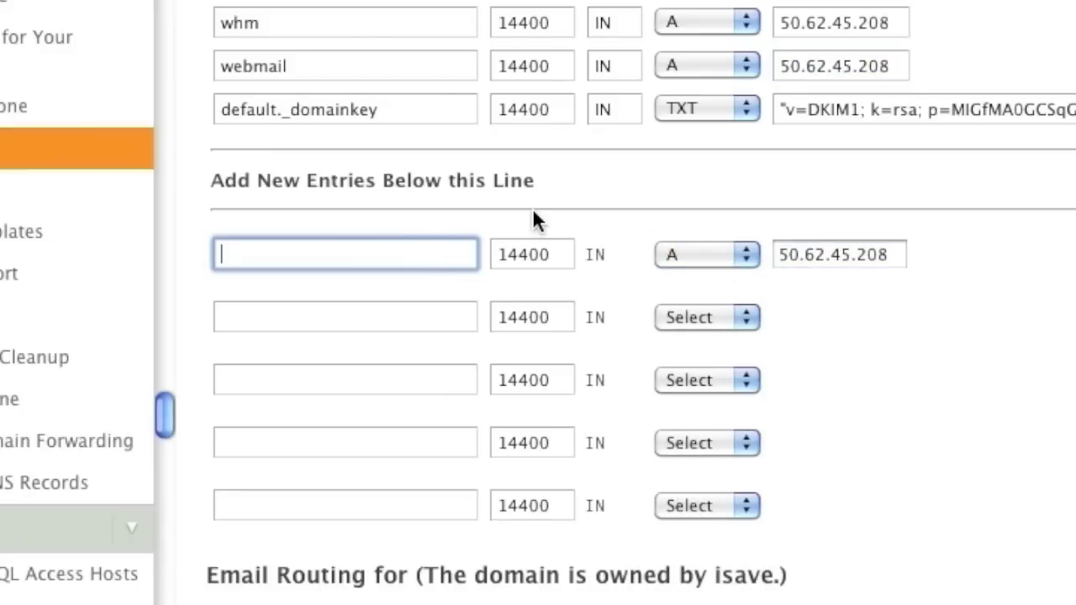
{"action": "type", "text": "ns1"}
Add an A record ns2 pointing to 50.62.45.208 and save the zone
{"action": "left_click", "coordinate": [715, 317]}
{"action": "left_click", "coordinate": [715, 342]}
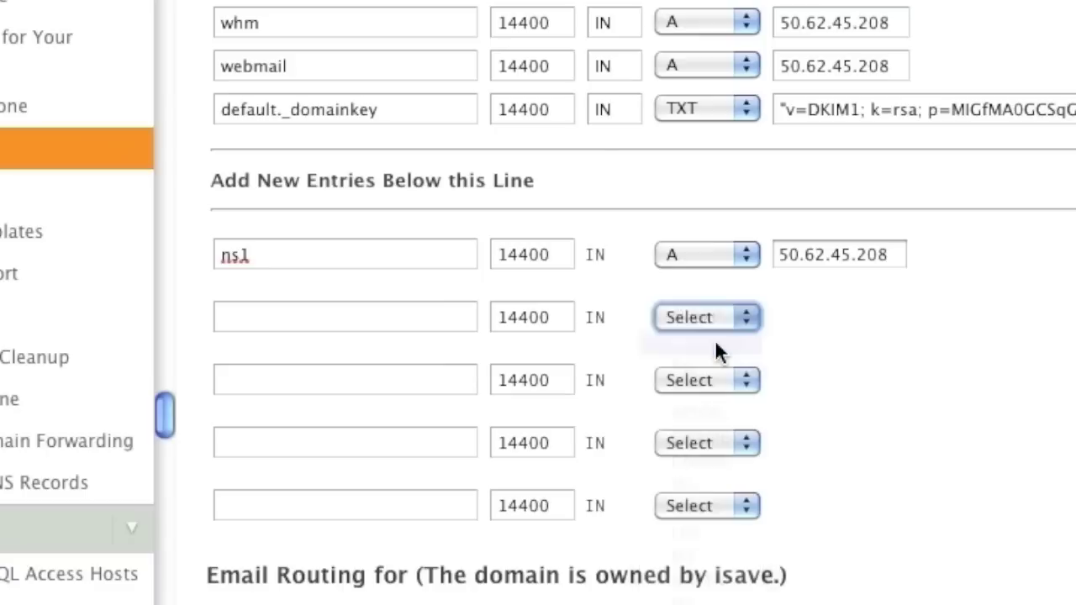
{"action": "left_click", "coordinate": [821, 324]}
{"action": "triple_click", "coordinate": [821, 324]}
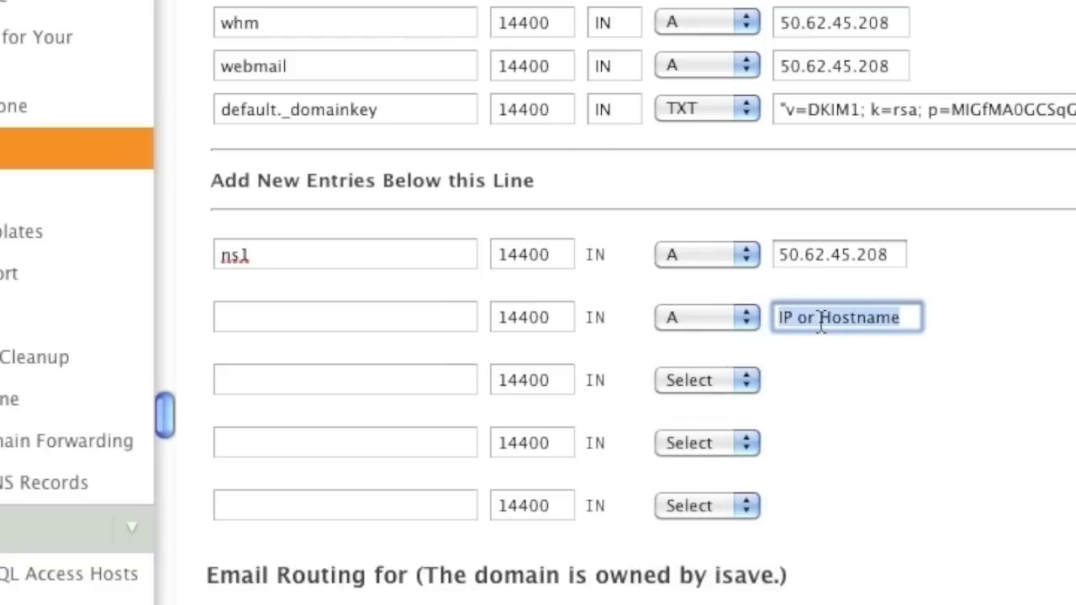
{"action": "key", "text": "super+v"}
{"action": "left_click", "coordinate": [437, 320]}
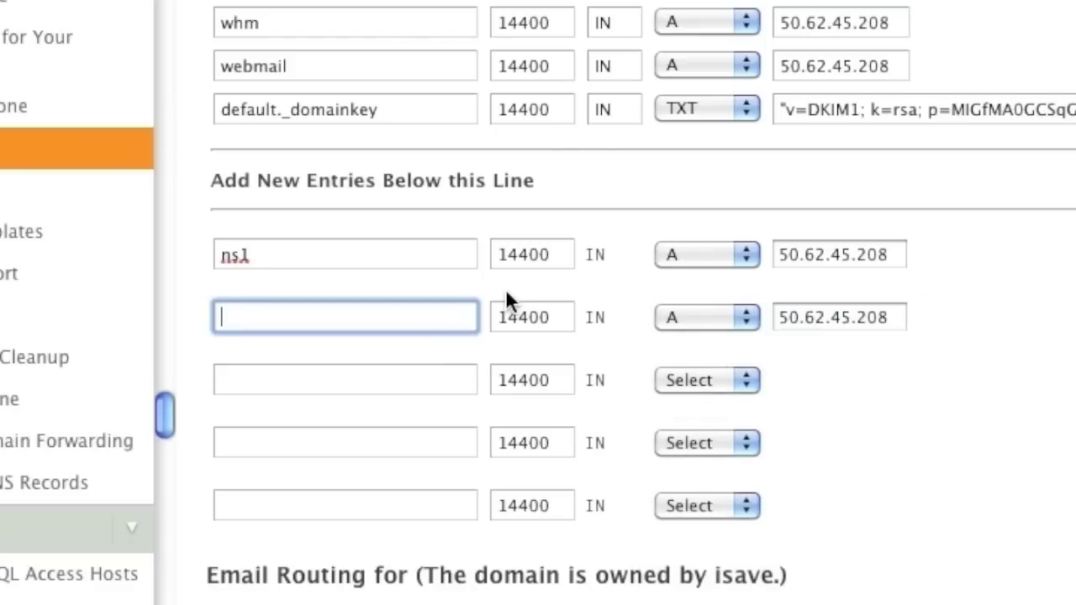
{"action": "type", "text": "ns2"}
{"action": "scroll", "coordinate": [289, 335], "scroll_direction": "down", "scroll_amount": 3}
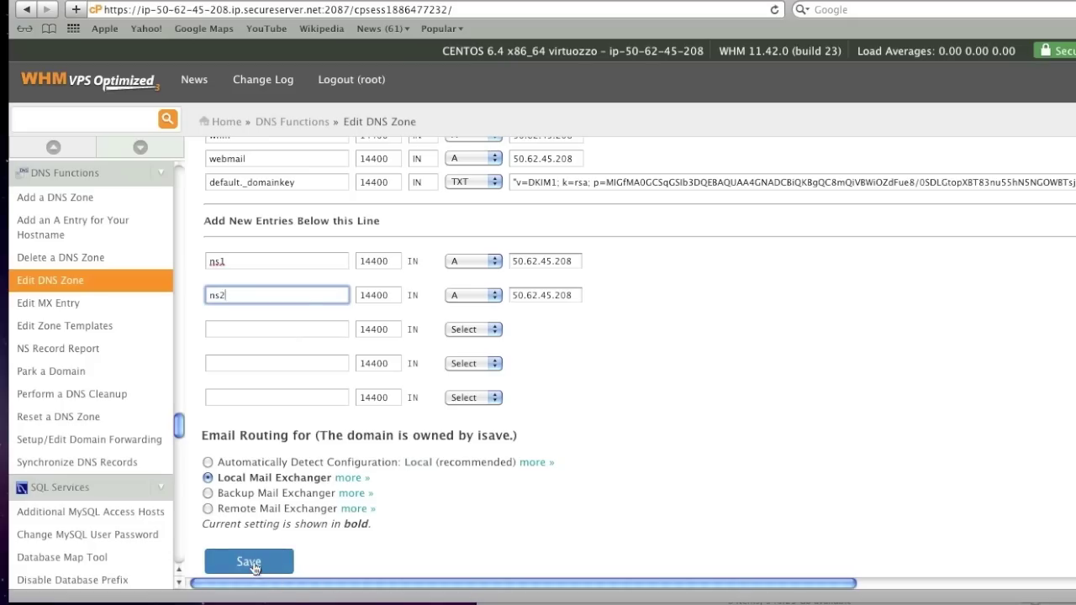
{"action": "left_click", "coordinate": [253, 567]}
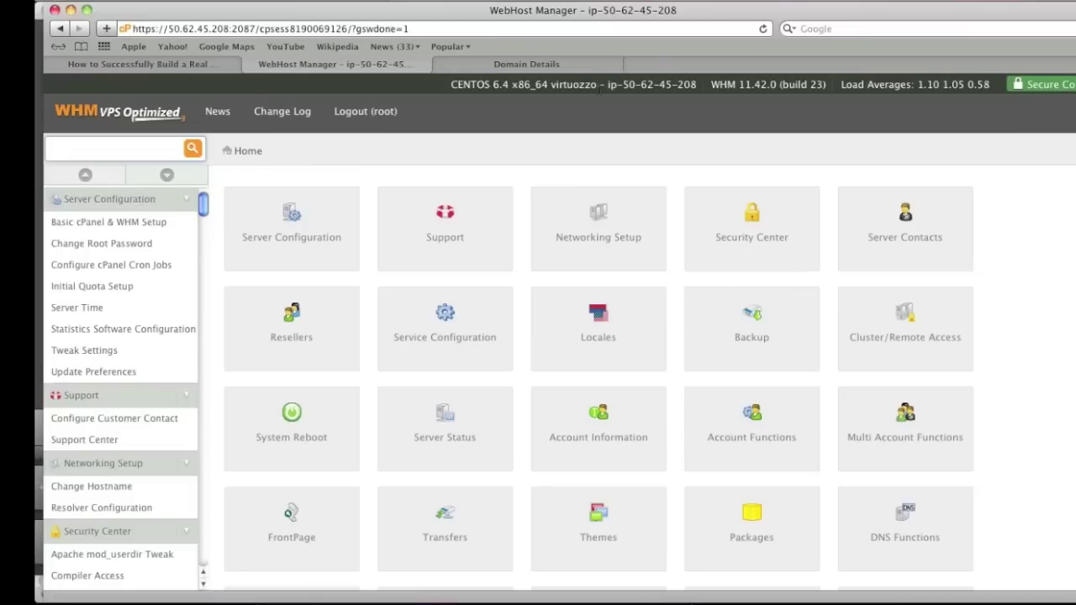
Switch to GoDaddy's ISAVEPLAZA.COM Domain Details tab and scroll to Host Names
{"action": "left_click", "coordinate": [596, 66]}
{"action": "scroll", "coordinate": [629, 178], "scroll_direction": "up", "scroll_amount": 5}
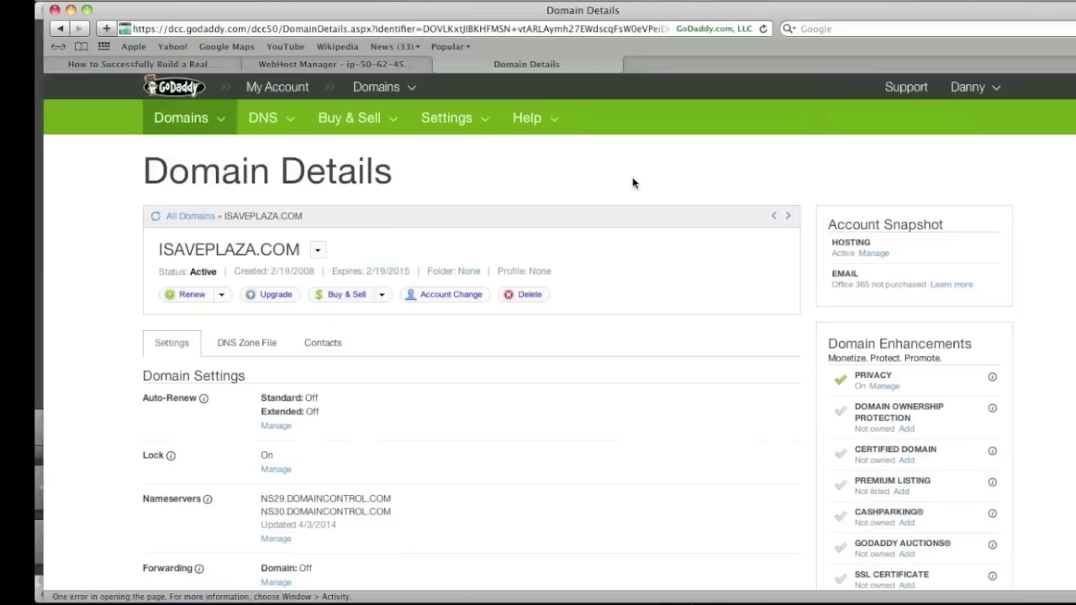
{"action": "scroll", "coordinate": [630, 181], "scroll_direction": "down", "scroll_amount": 4}
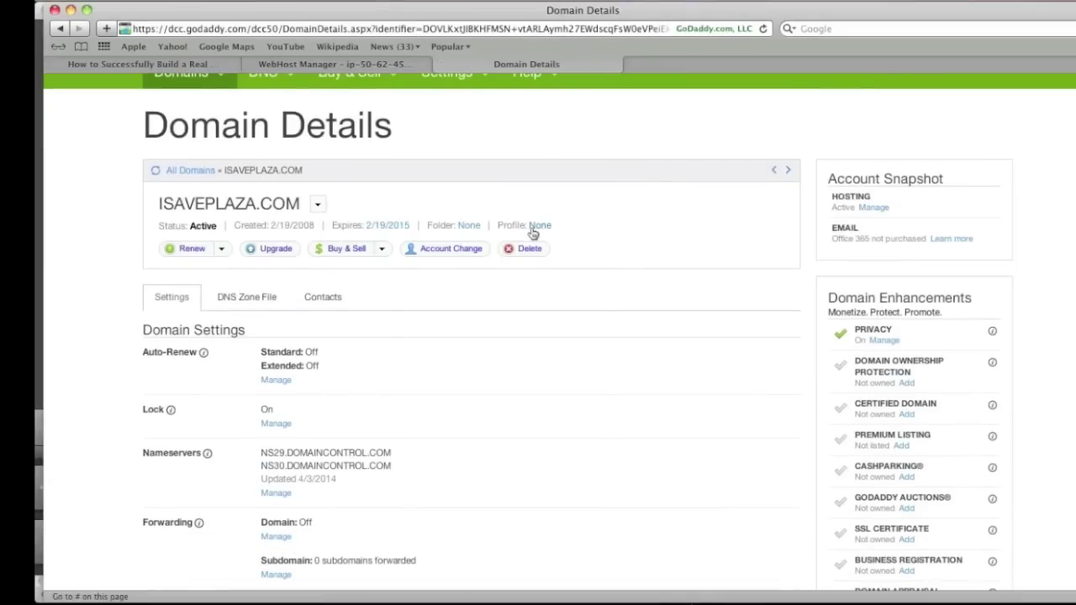
{"action": "scroll", "coordinate": [423, 295], "scroll_direction": "down", "scroll_amount": 3}
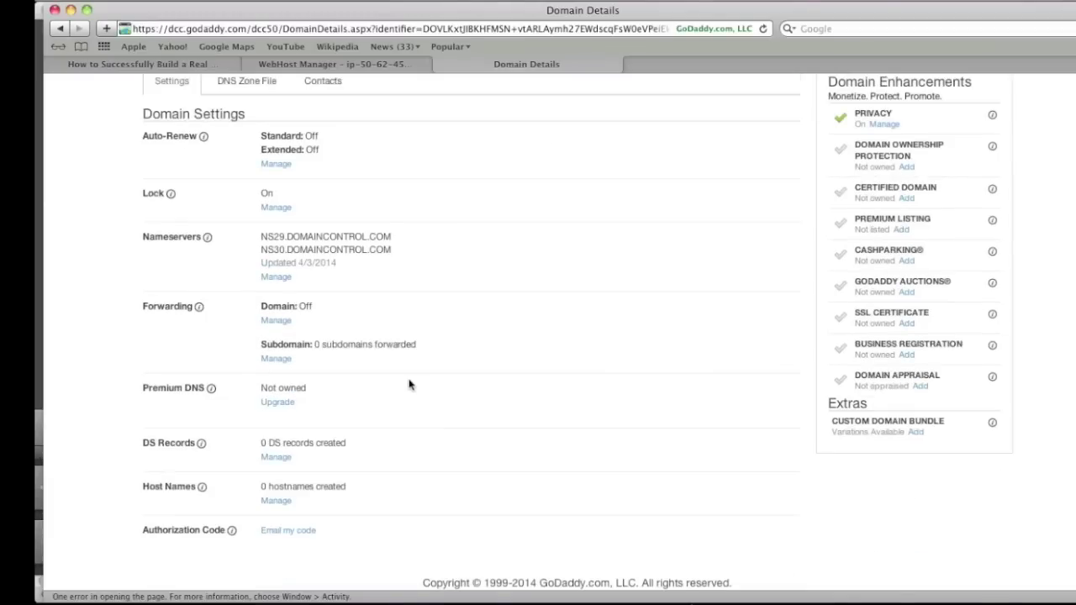
Add host name ns1 with IP 50.62.45.208 copied from the WHM address
{"action": "left_click", "coordinate": [276, 501]}
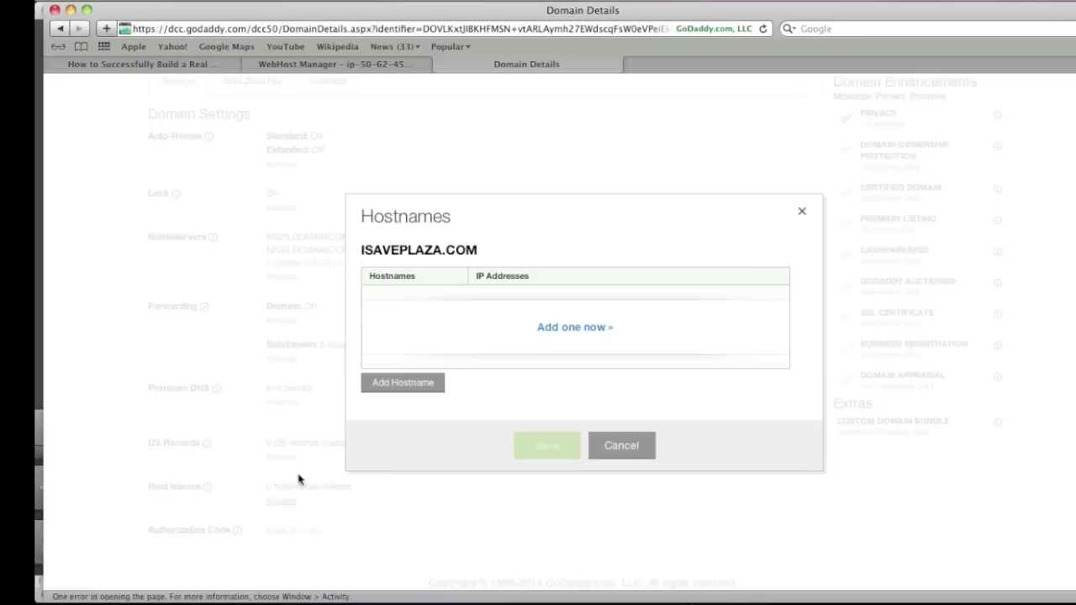
{"action": "left_click", "coordinate": [570, 335]}
{"action": "left_click", "coordinate": [406, 307]}
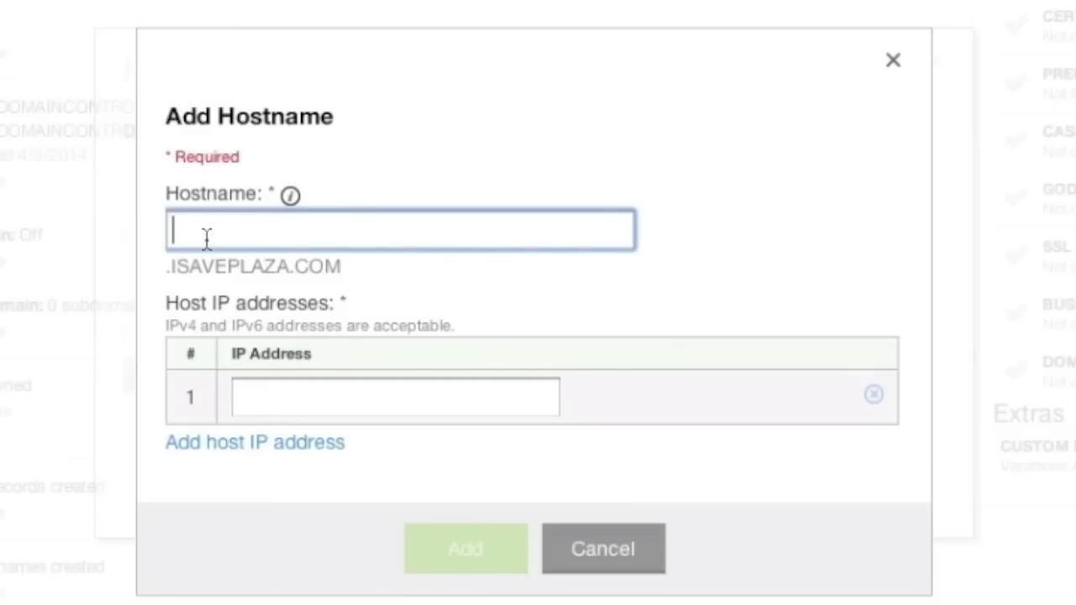
{"action": "type", "text": "ns1"}
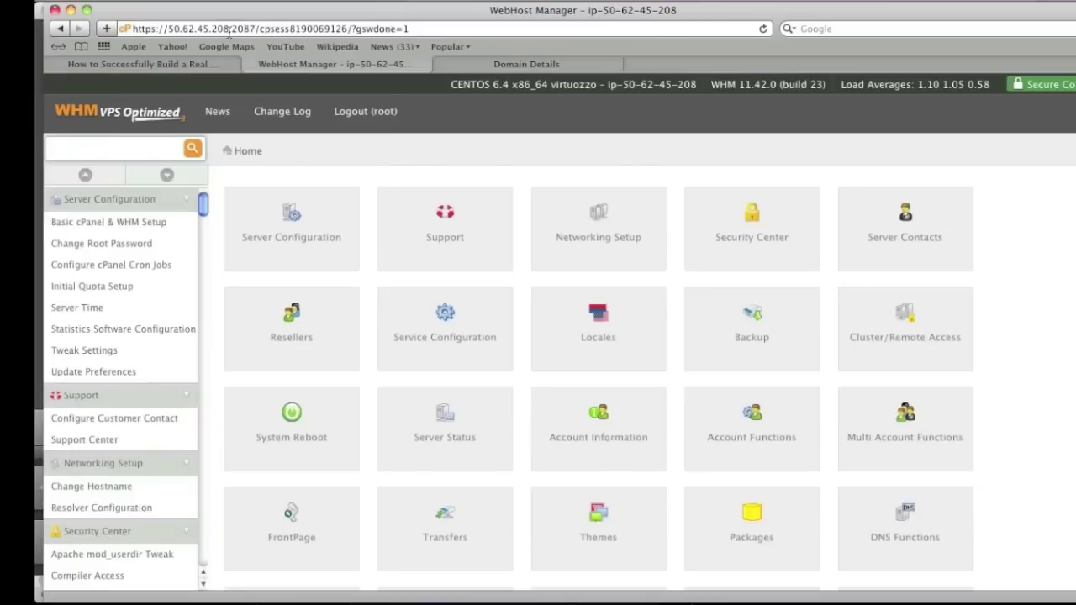
{"action": "left_click_drag", "start_coordinate": [229, 29], "coordinate": [193, 28]}
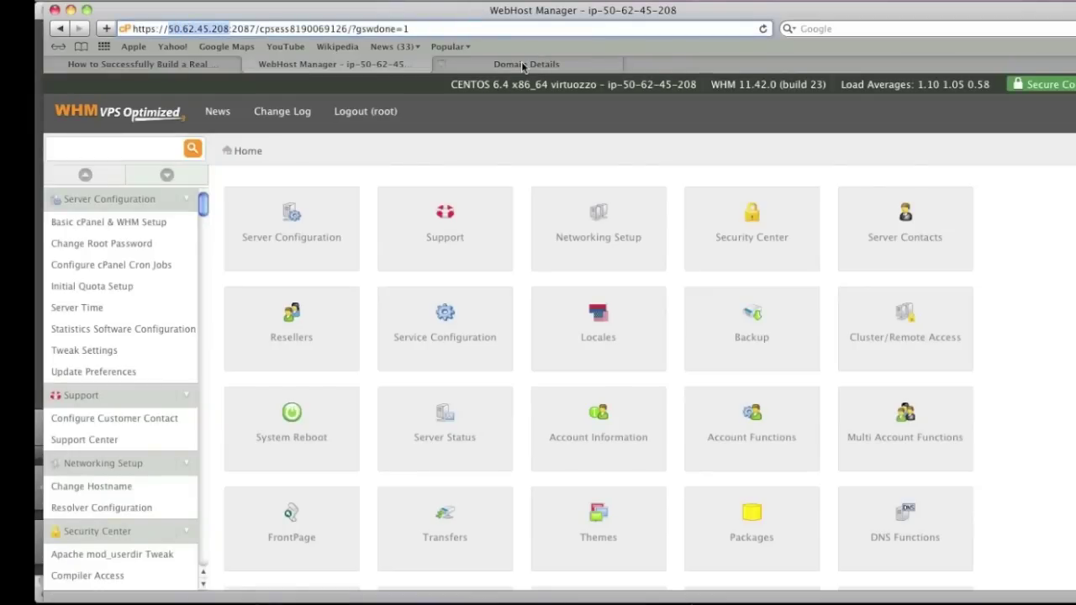
{"action": "left_click", "coordinate": [525, 66]}
{"action": "left_click", "coordinate": [451, 400]}
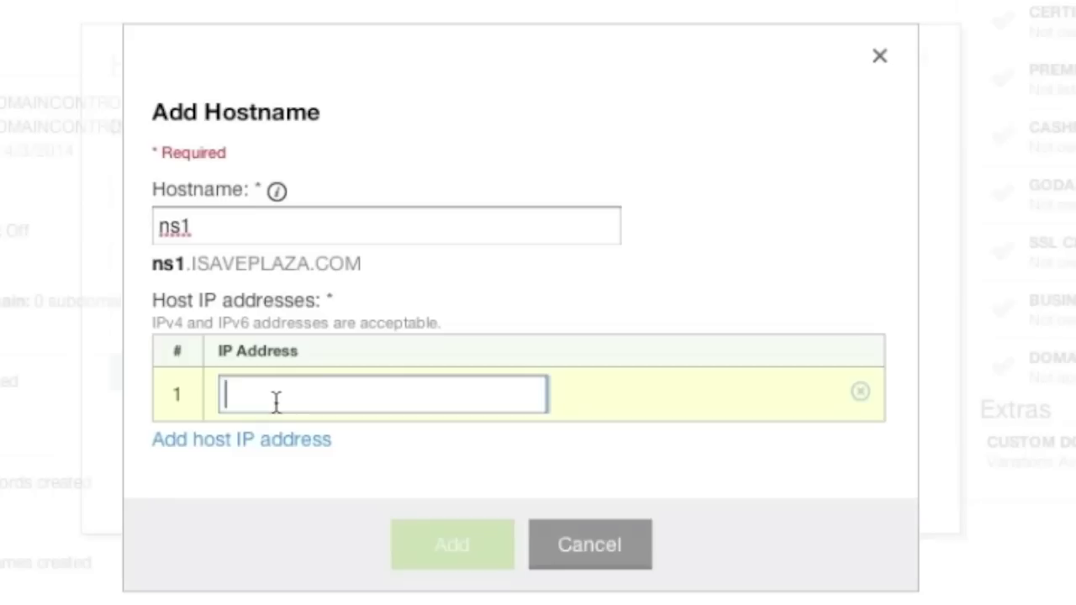
{"action": "key", "text": "super+v"}
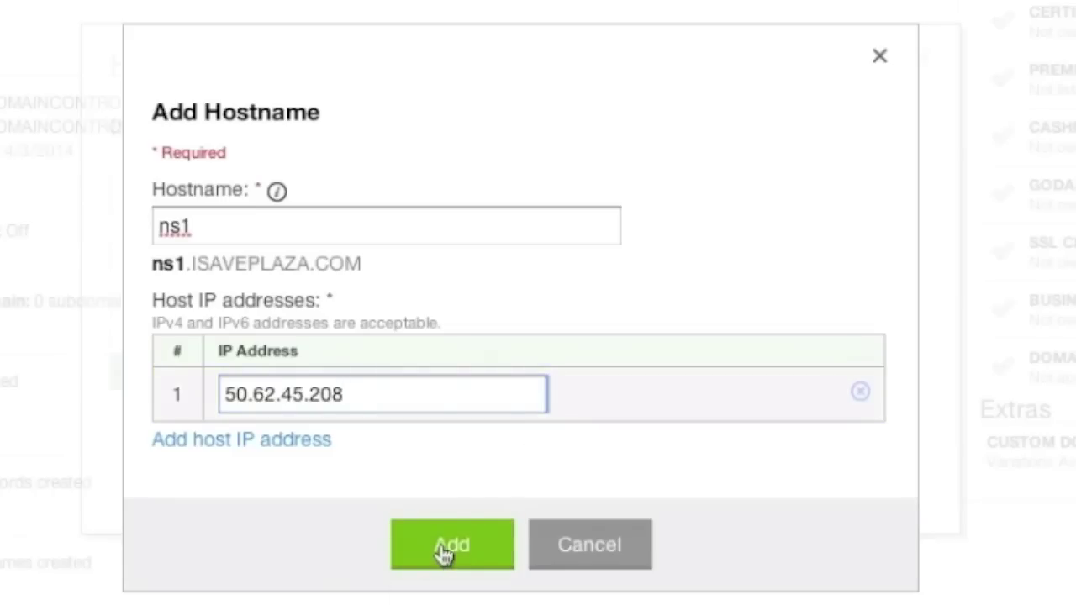
{"action": "left_click", "coordinate": [443, 551]}
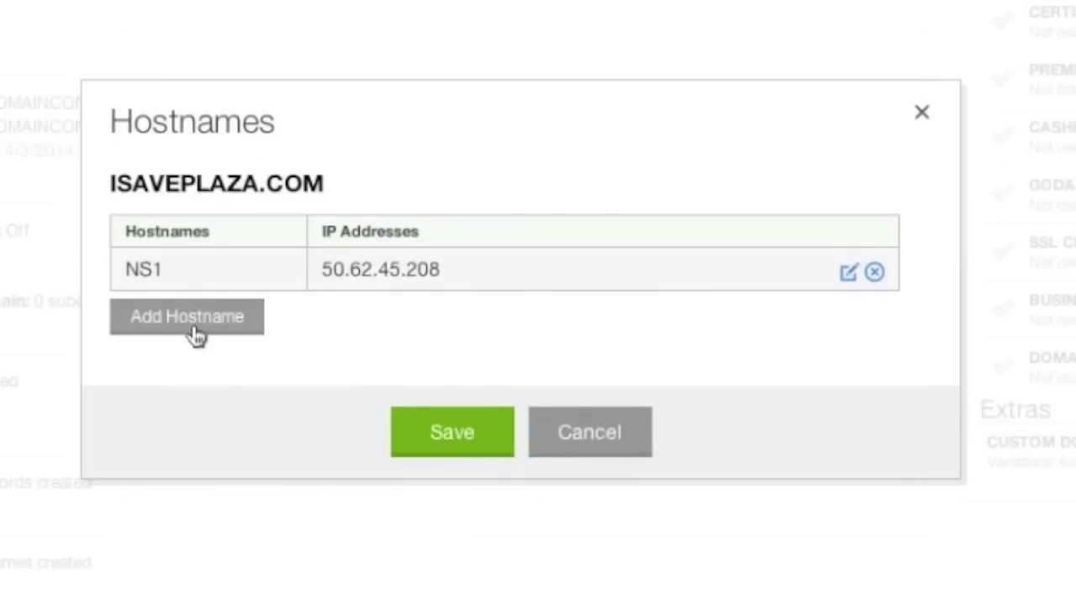
Add host name ns2 with IP 50.62.45.208 and save both host names
{"action": "left_click", "coordinate": [191, 328]}
{"action": "left_click", "coordinate": [228, 290]}
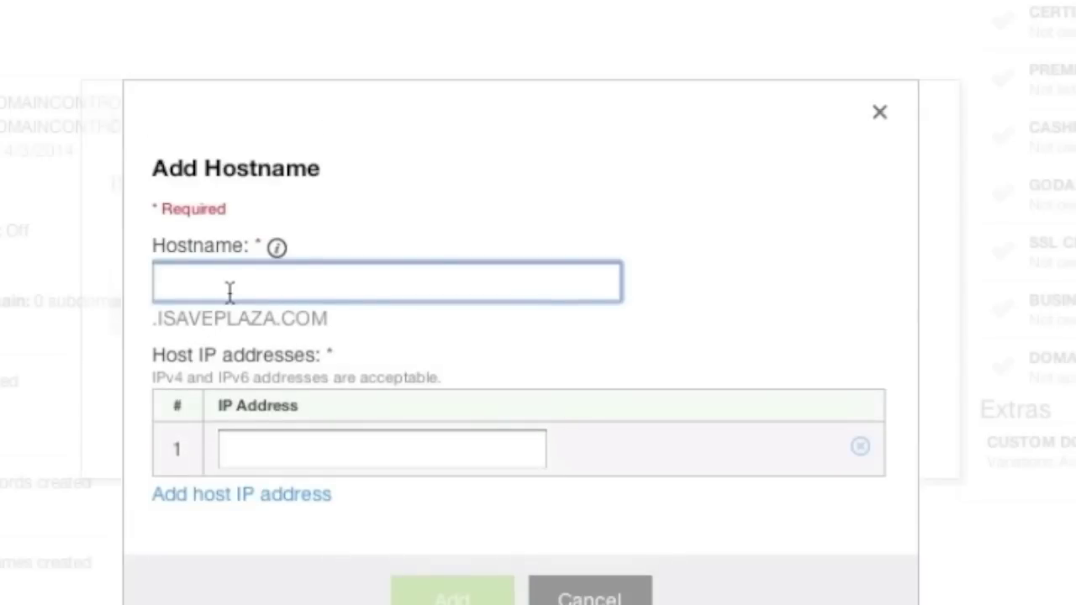
{"action": "type", "text": "ns2"}
{"action": "left_click", "coordinate": [312, 455]}
{"action": "key", "text": "ctrl+v"}
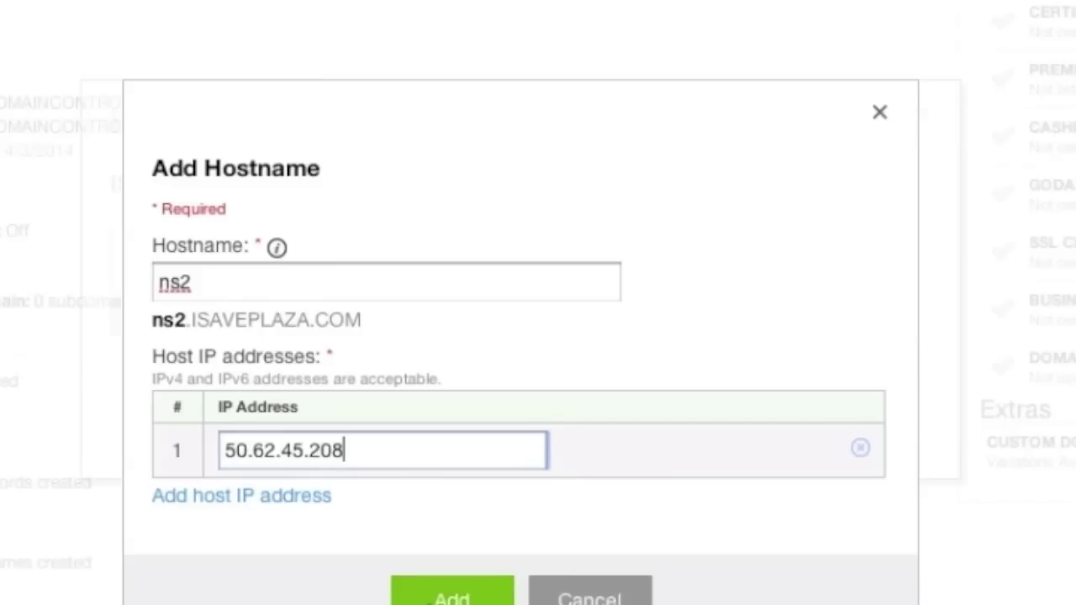
{"action": "left_click", "coordinate": [432, 598]}
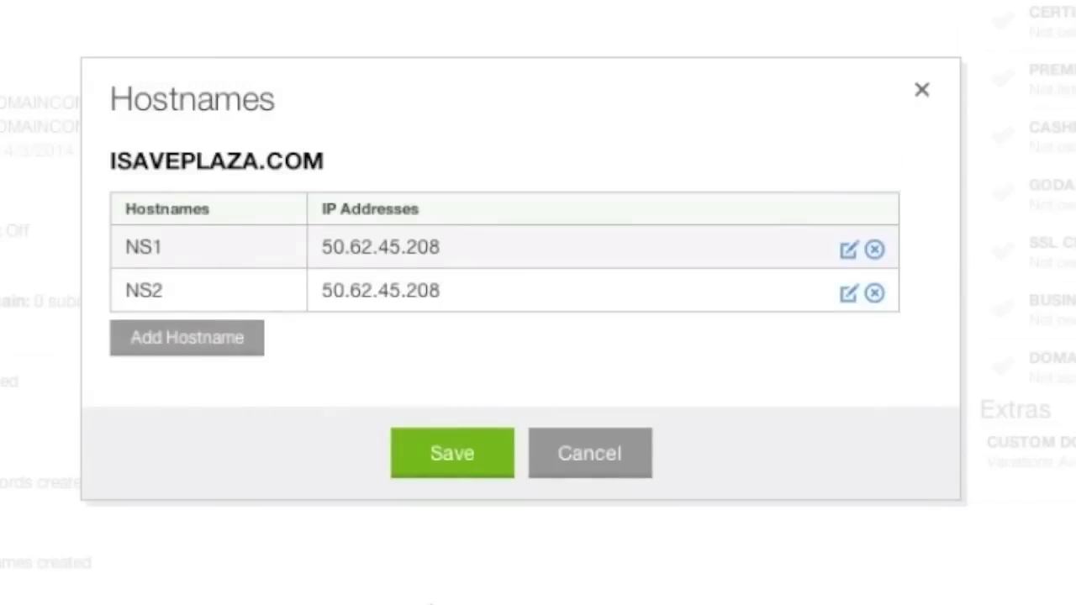
{"action": "left_click", "coordinate": [461, 465]}
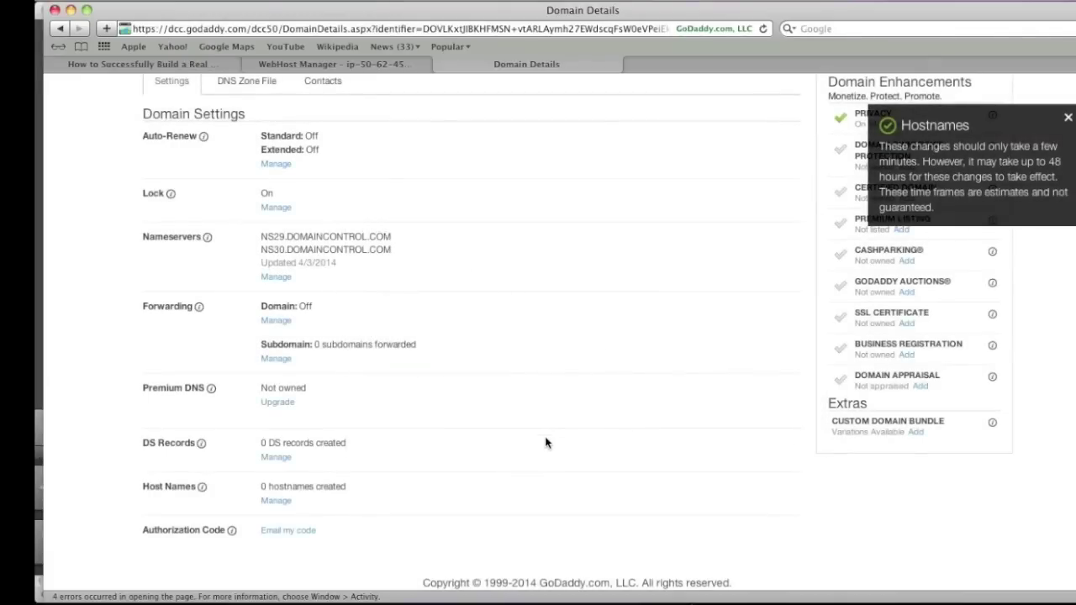
{"action": "scroll", "coordinate": [544, 443], "scroll_direction": "up", "scroll_amount": 5}
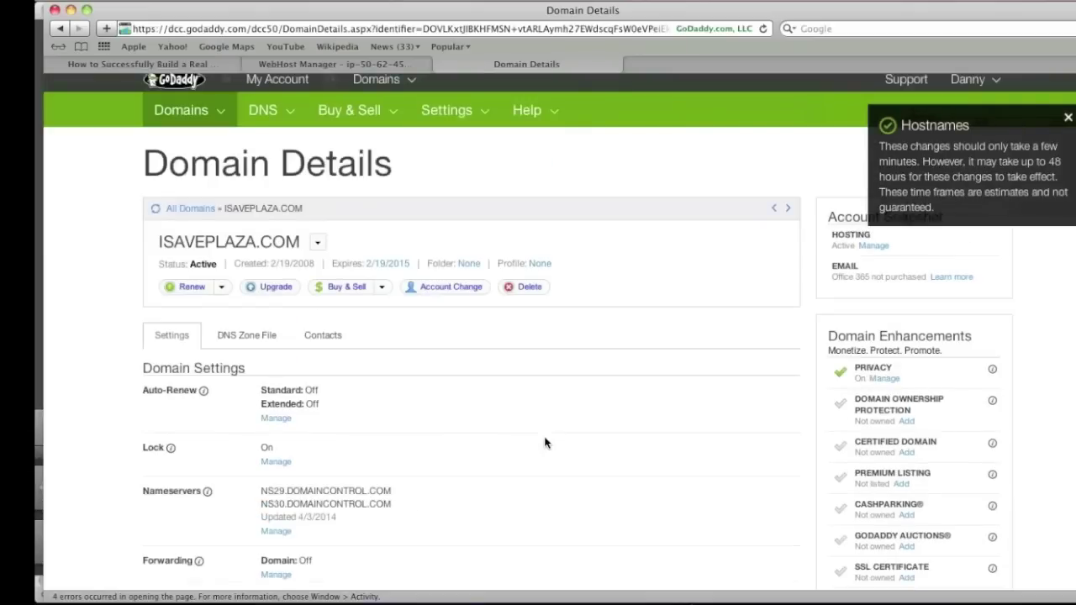
Open the domain's nameserver settings and choose Custom nameservers
{"action": "left_click", "coordinate": [275, 532]}
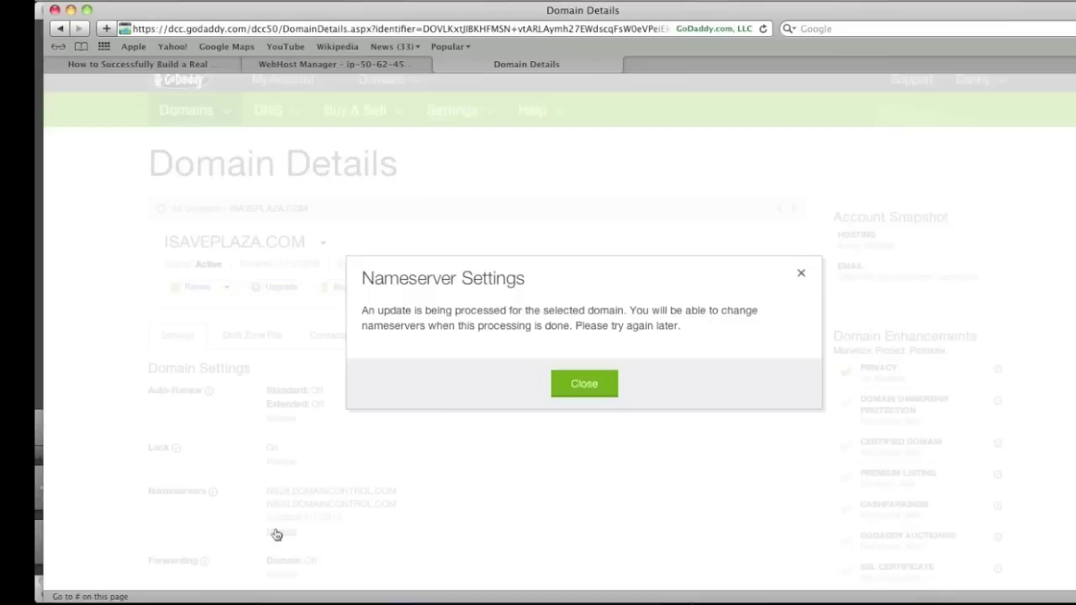
{"action": "left_click", "coordinate": [803, 275]}
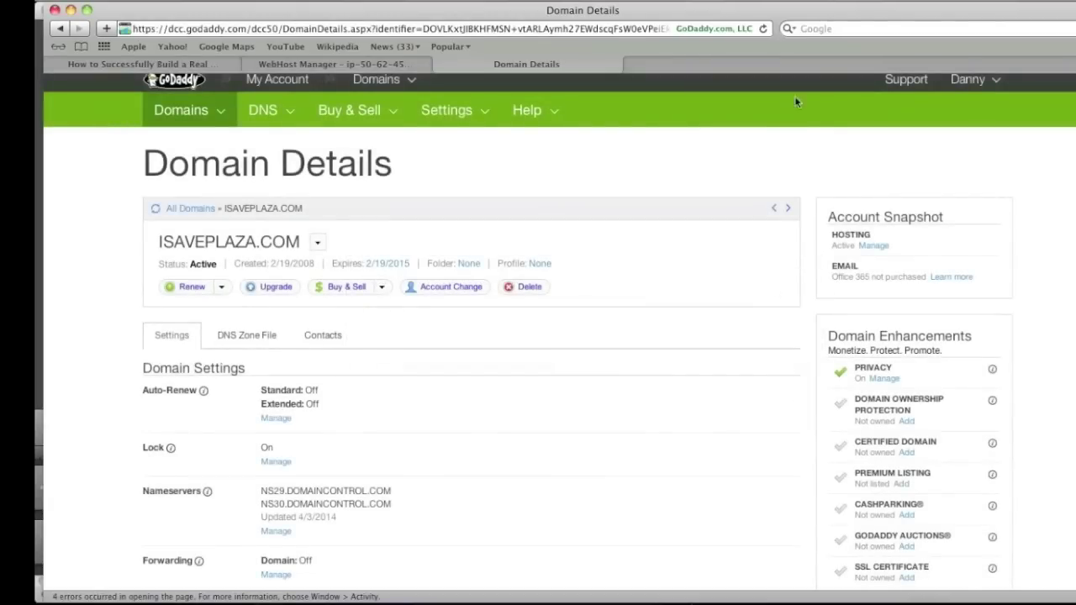
{"action": "scroll", "coordinate": [497, 420], "scroll_direction": "down", "scroll_amount": 4}
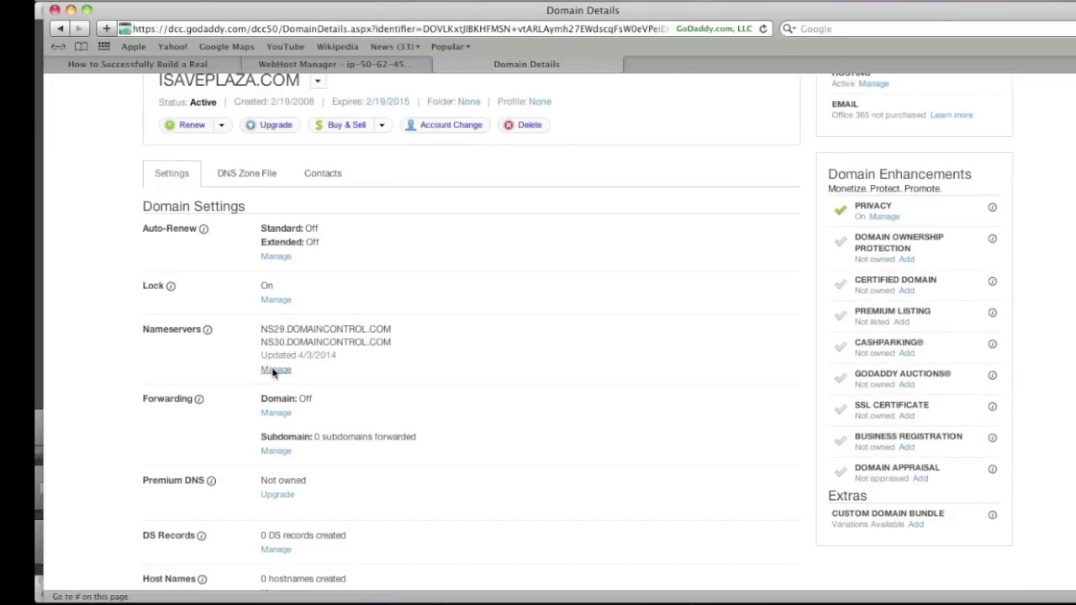
{"action": "left_click", "coordinate": [273, 372]}
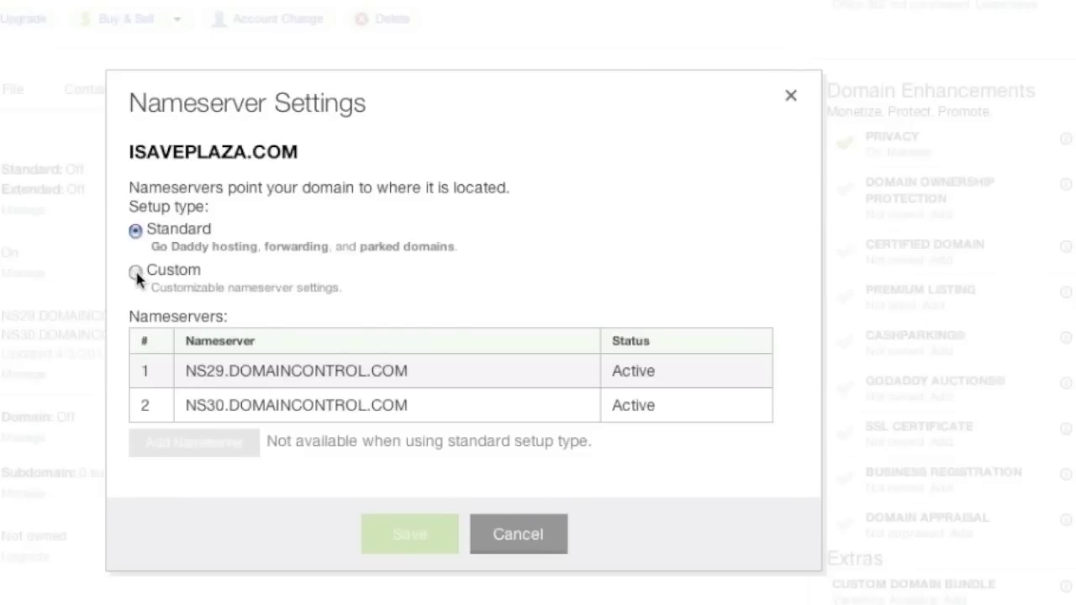
{"action": "left_click", "coordinate": [137, 272]}
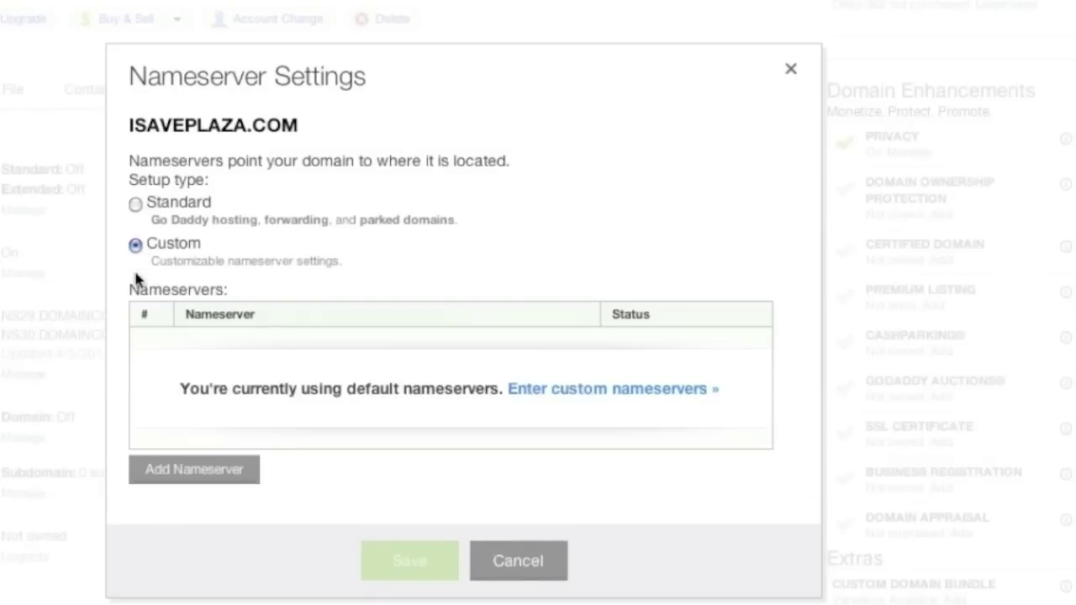
Enter ns1.isaveplaza.com and ns2.isaveplaza.com as custom nameservers and save
{"action": "left_click", "coordinate": [604, 393]}
{"action": "left_click", "coordinate": [233, 207]}
{"action": "type", "text": "n"}
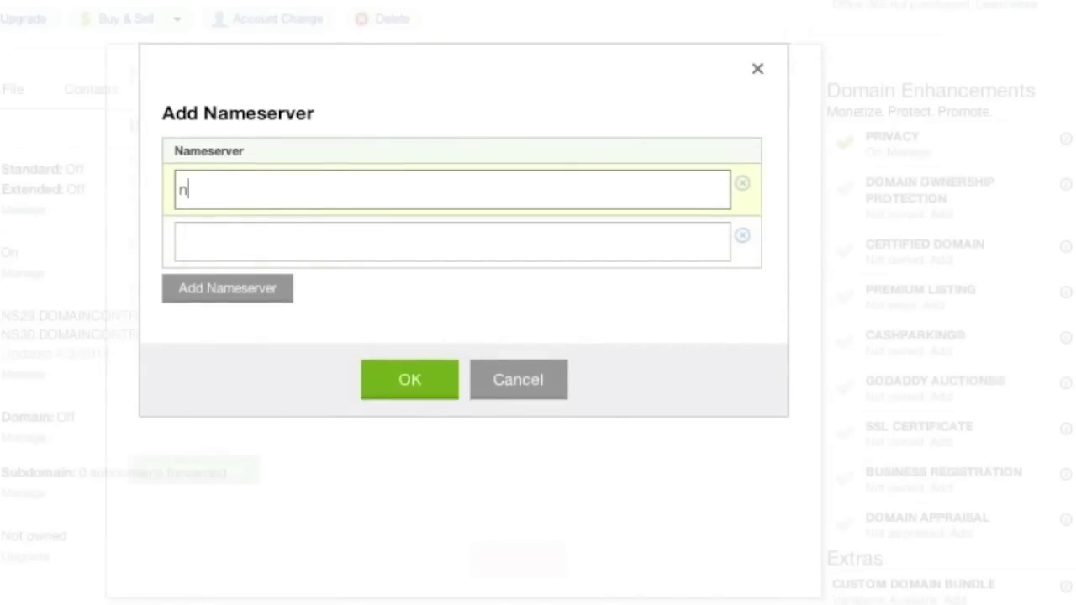
{"action": "type", "text": "s1.isaveplaza.com"}
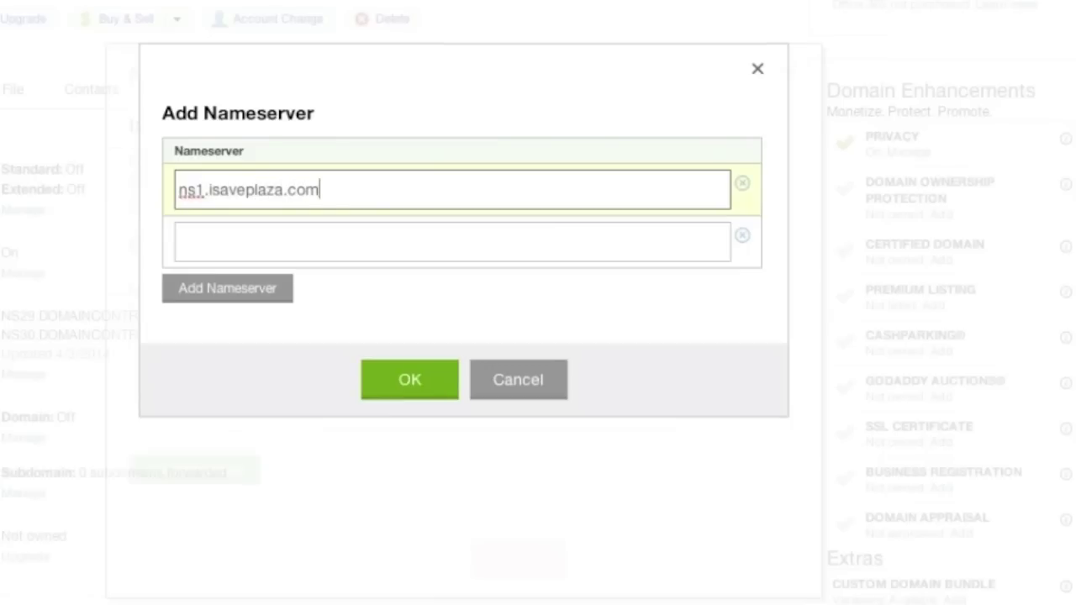
{"action": "triple_click", "coordinate": [237, 188]}
{"action": "key", "text": "ctrl+c"}
{"action": "left_click", "coordinate": [237, 247]}
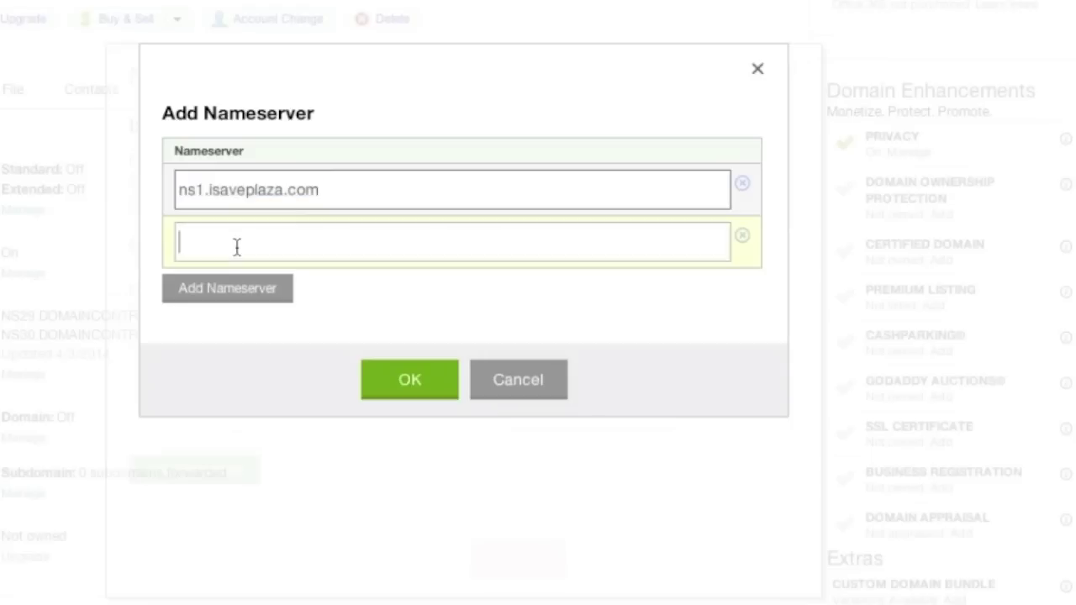
{"action": "key", "text": "ctrl+v"}
{"action": "left_click", "coordinate": [201, 243]}
{"action": "key", "text": "BackSpace"}
{"action": "type", "text": "2"}
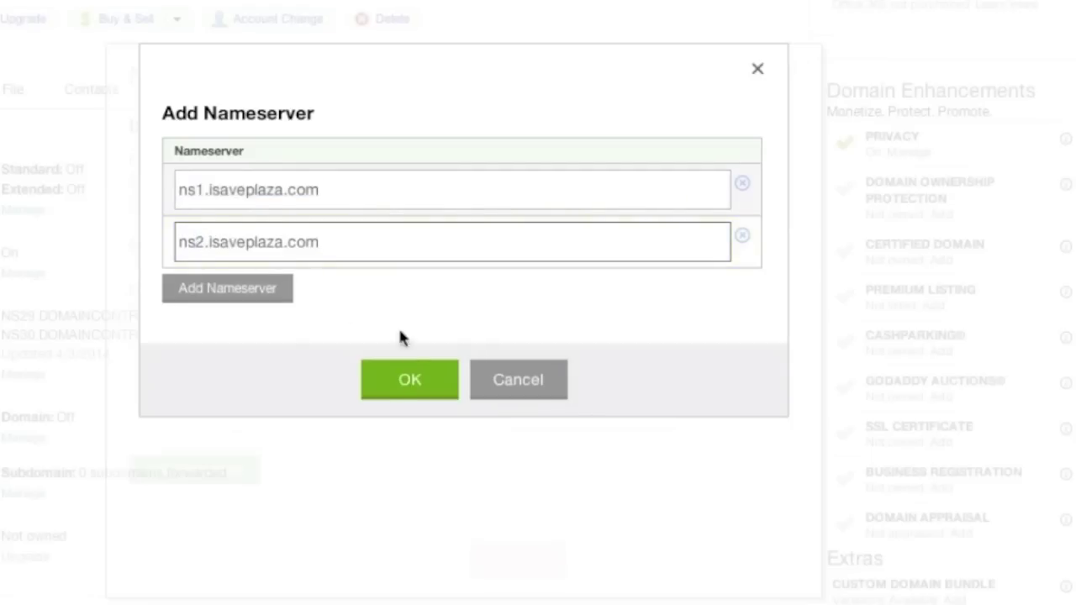
{"action": "left_click", "coordinate": [386, 393]}
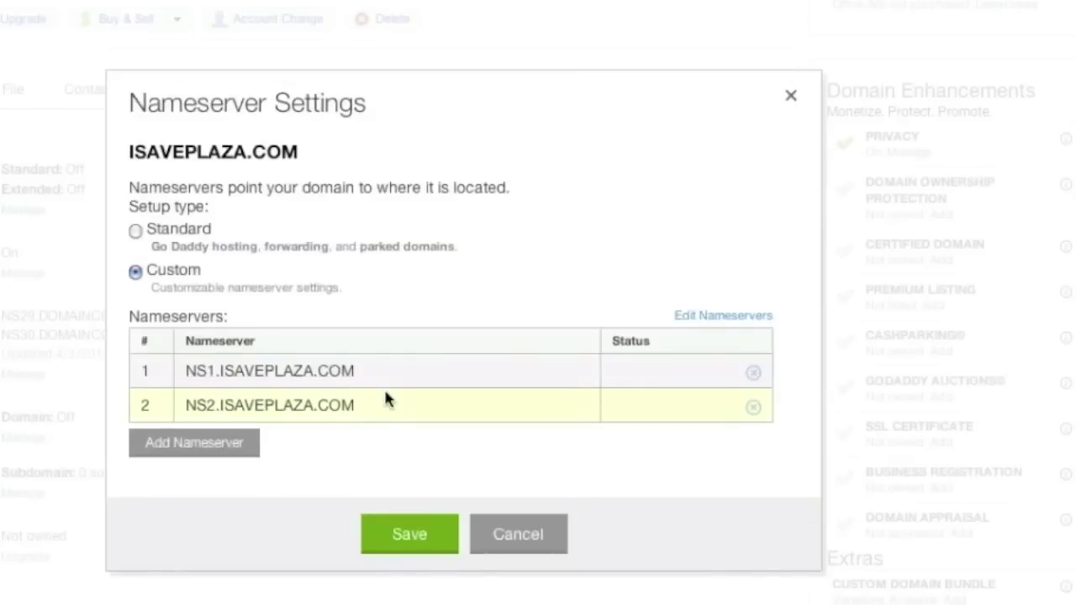
{"action": "left_click", "coordinate": [405, 543]}
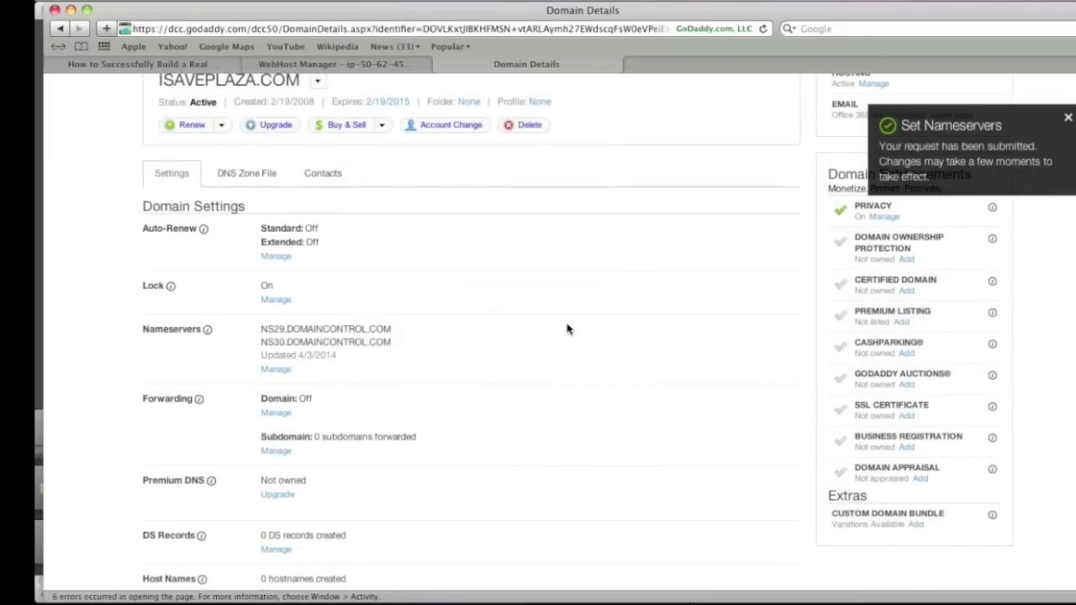
Scroll up GoDaddy's ISAVEPLAZA.COM Domain Details page and return to the WHM Home screen
{"action": "scroll", "coordinate": [567, 329], "scroll_direction": "up", "scroll_amount": 3}
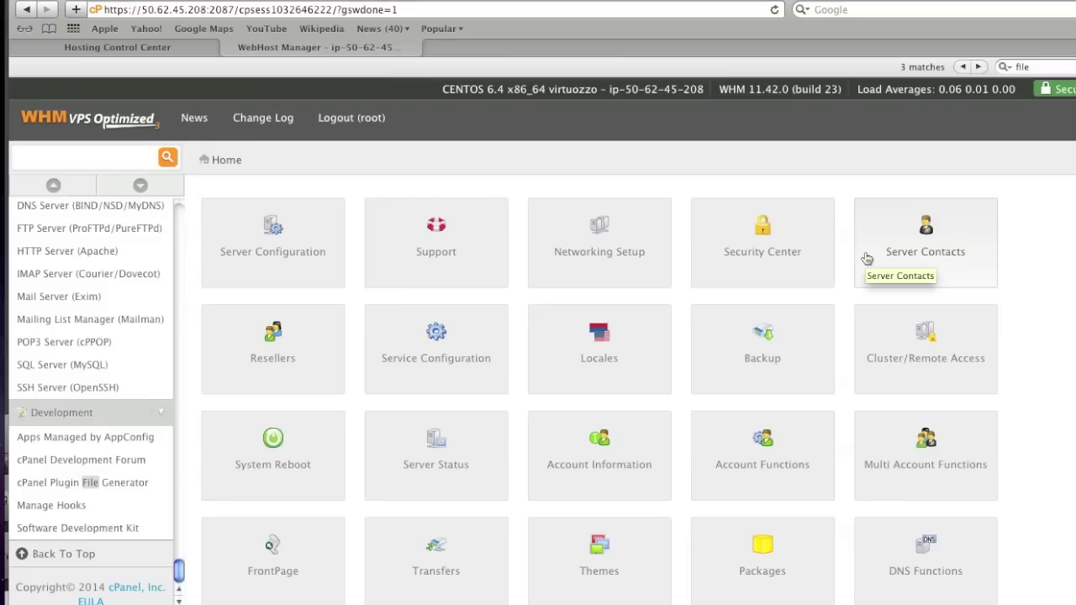
Load isaveplaza.com in a new Safari tab to see the Apache Index of / listing, then copy its address
{"action": "left_click", "coordinate": [115, 0]}
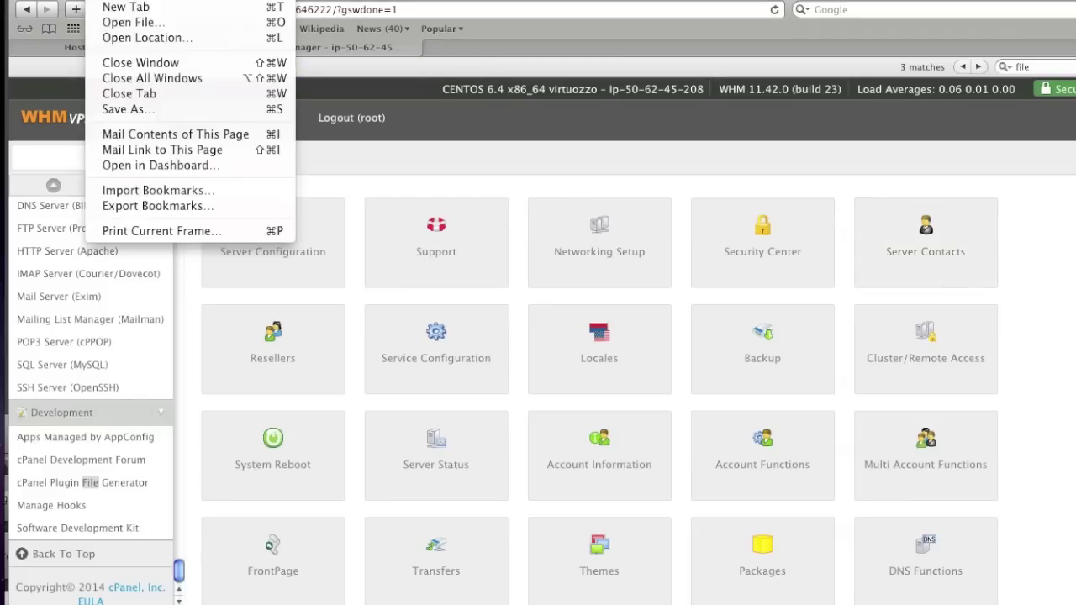
{"action": "left_click", "coordinate": [116, 7]}
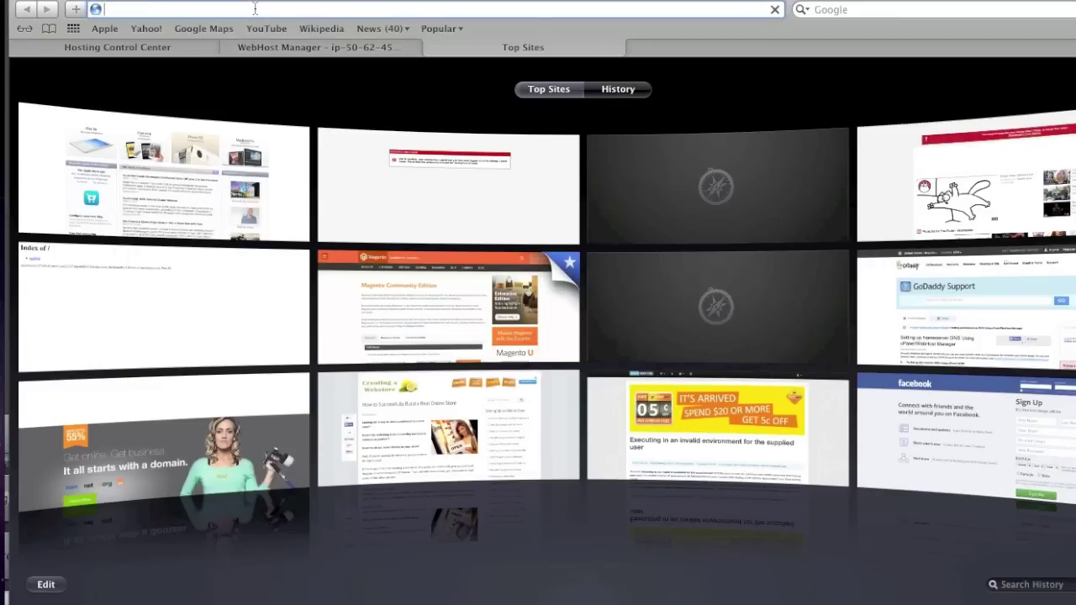
{"action": "type", "text": "isaveplaza.com/"}
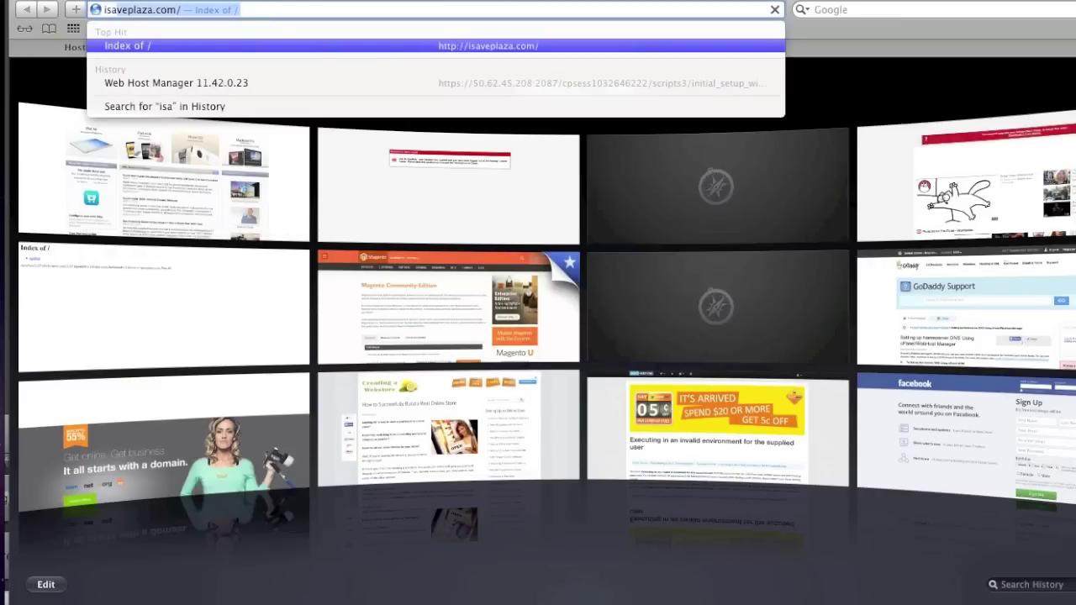
{"action": "key", "text": "Return"}
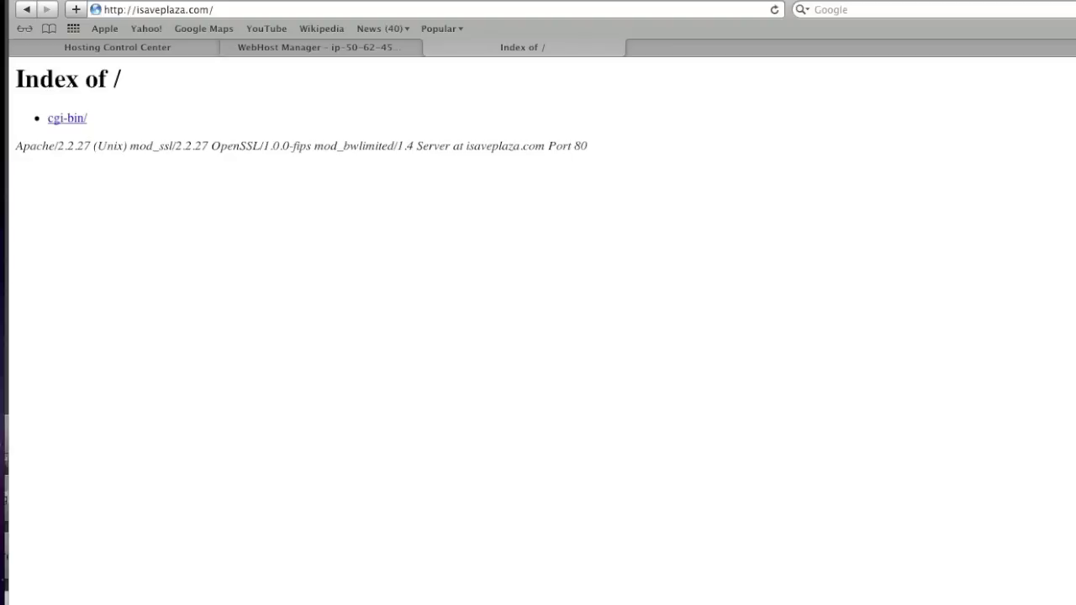
{"action": "left_click_drag", "start_coordinate": [214, 9], "coordinate": [136, 9]}
{"action": "key", "text": "super+c"}
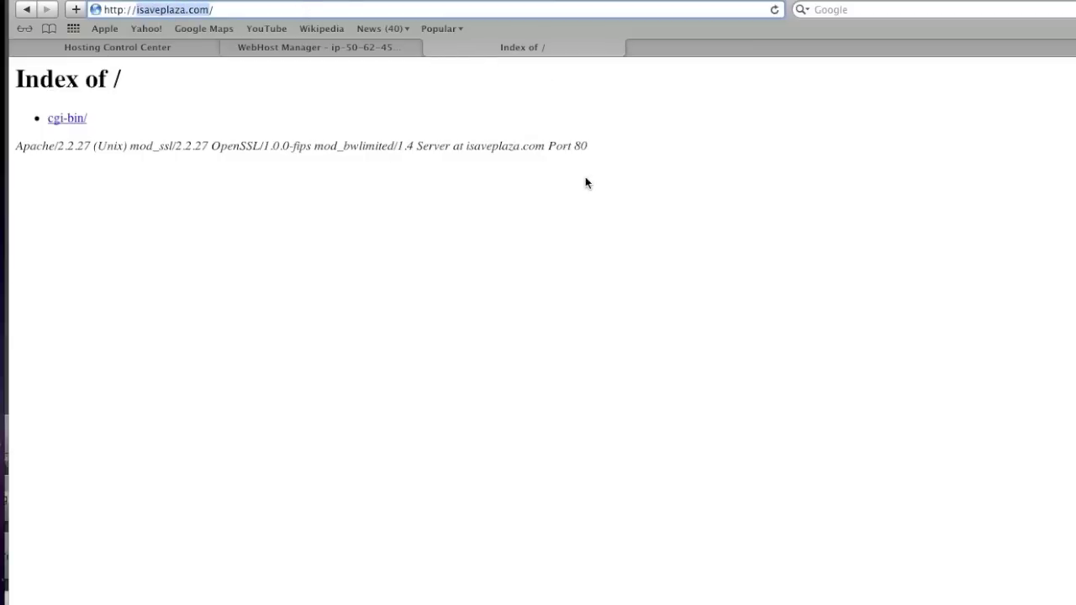
{"action": "key", "text": "super+Tab"}
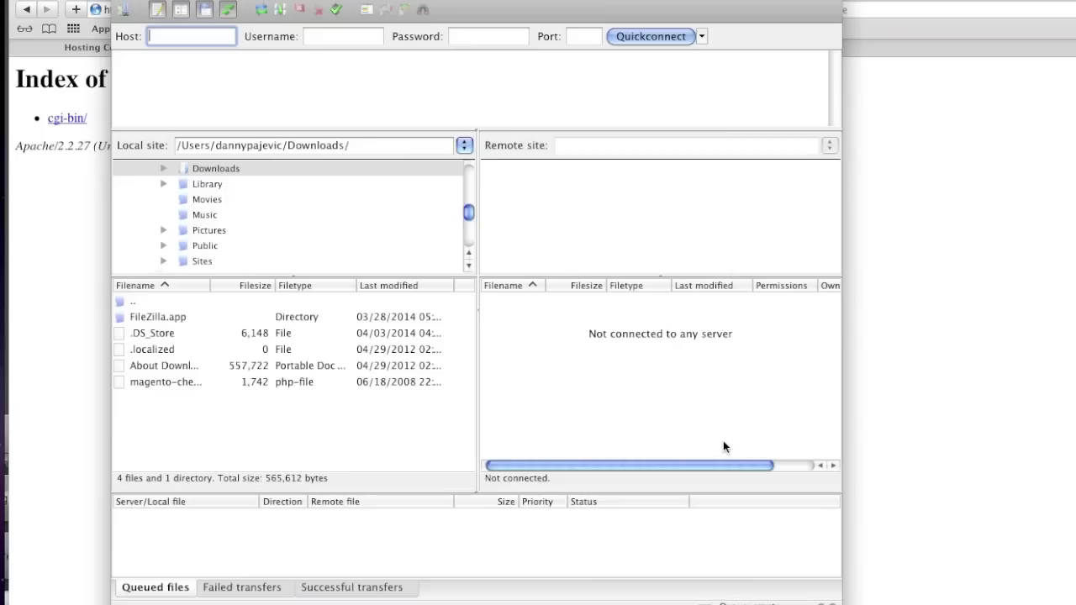
Quickconnect FileZilla to host isaveplaza.com with the site's FTP username and password
{"action": "key", "text": "super+v"}
{"action": "left_click", "coordinate": [343, 39]}
{"action": "type", "text": "isave"}
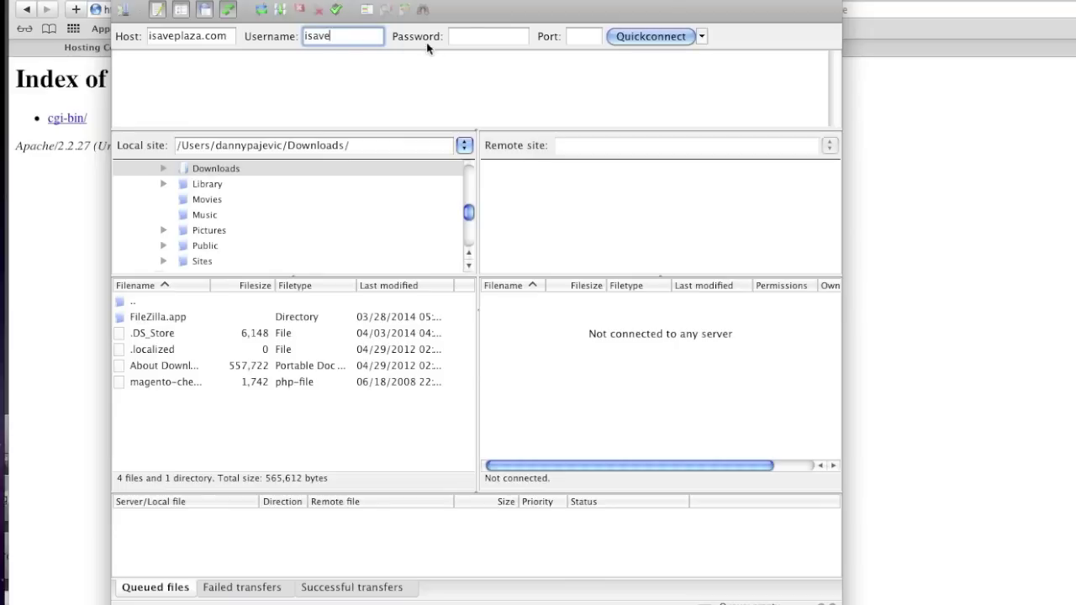
{"action": "key", "text": "Tab"}
{"action": "type", "text": "*************"}
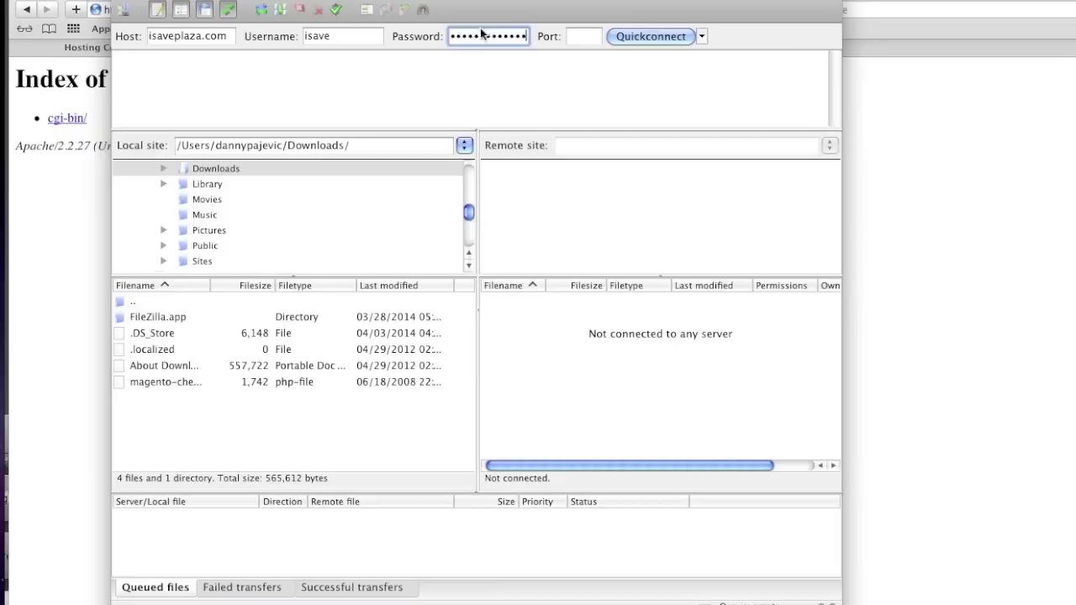
{"action": "left_click", "coordinate": [663, 37]}
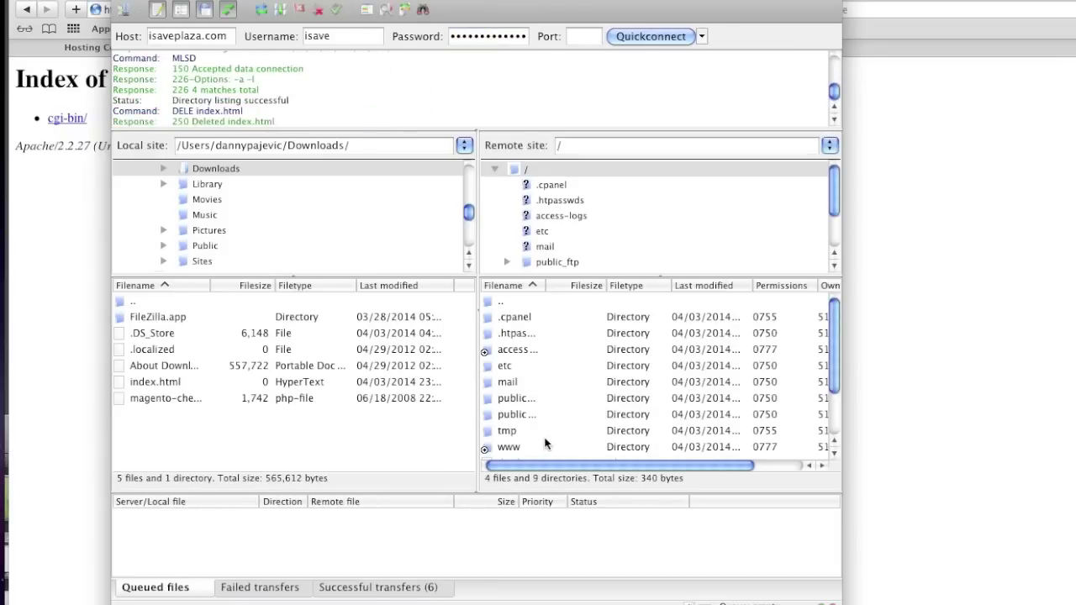
Upload index.html into public_html, then reload isaveplaza.com in Safari to see the blank page
{"action": "double_click", "coordinate": [510, 446]}
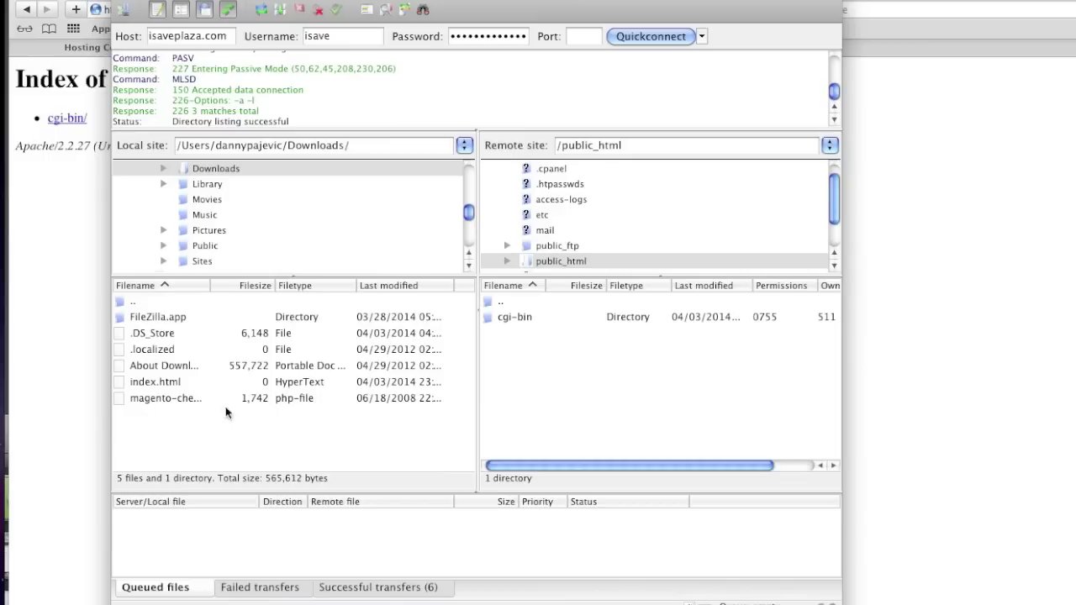
{"action": "left_click", "coordinate": [176, 384]}
{"action": "right_click", "coordinate": [176, 384]}
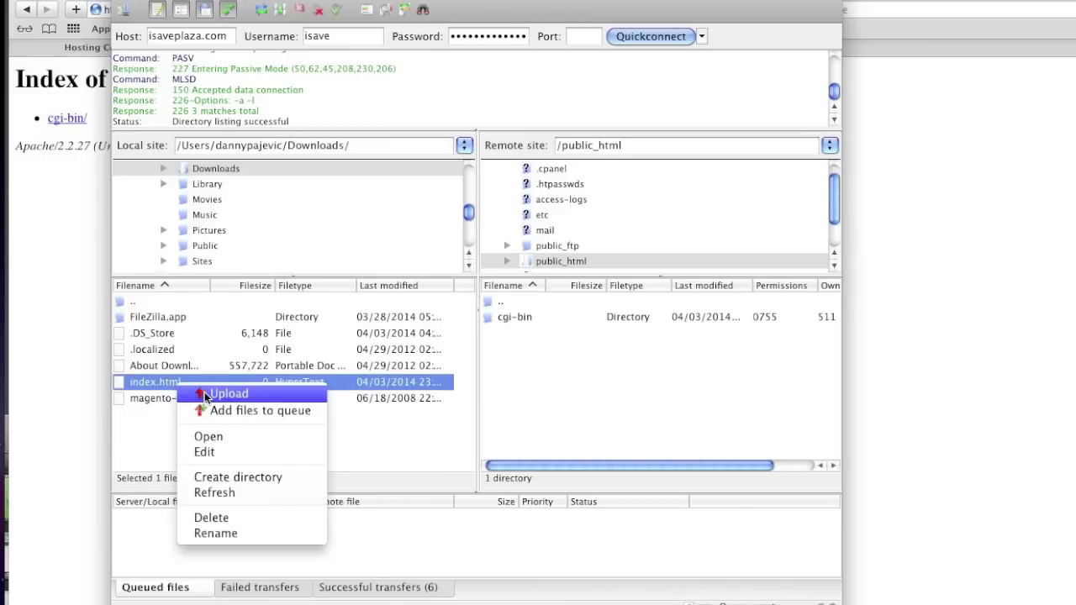
{"action": "left_click", "coordinate": [204, 392]}
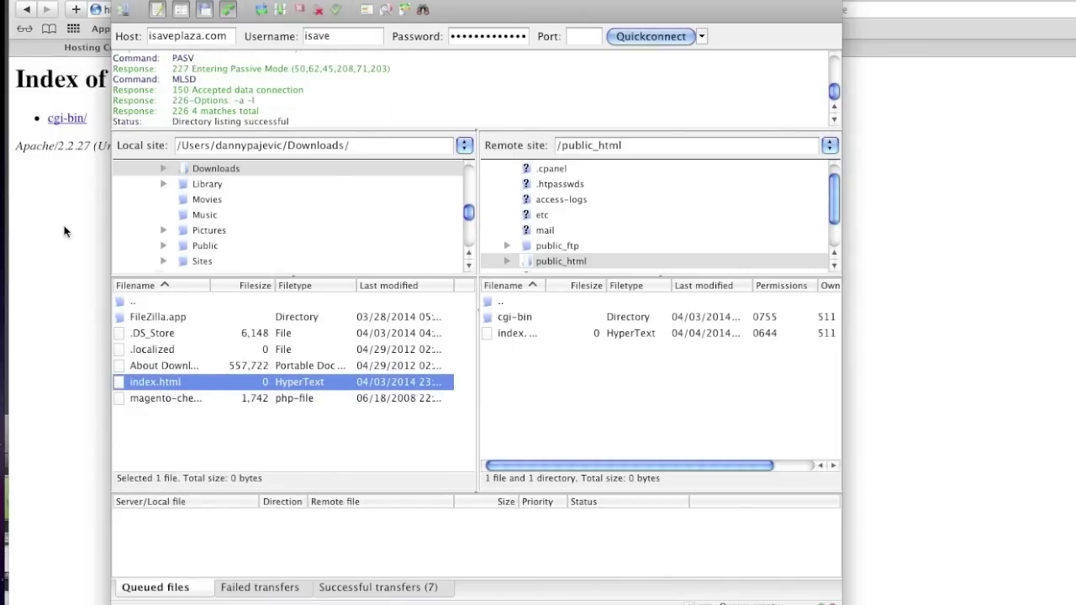
{"action": "left_click", "coordinate": [65, 231]}
{"action": "left_click", "coordinate": [775, 10]}
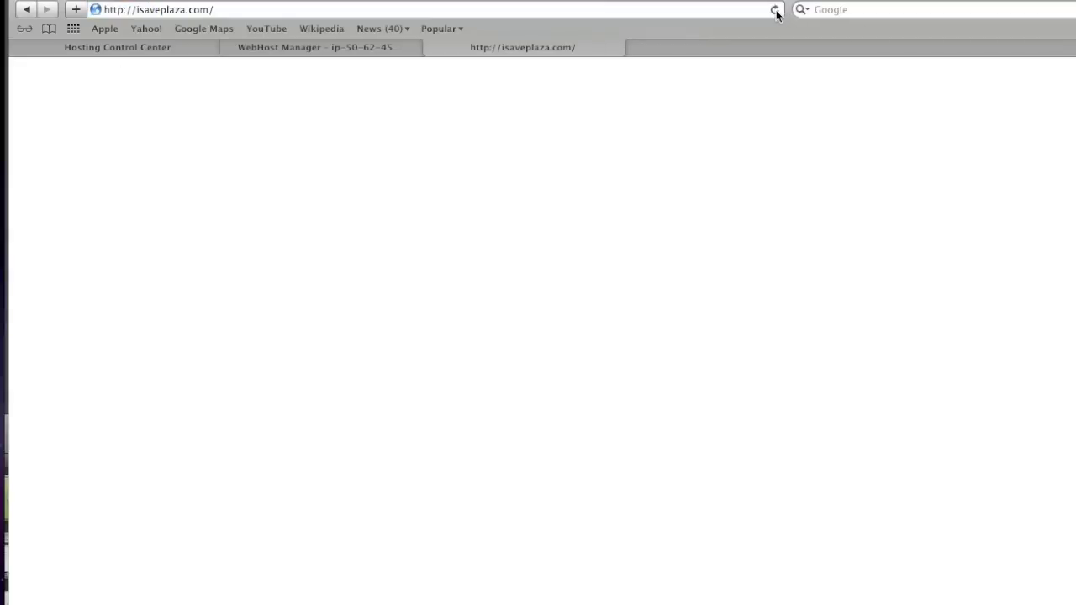